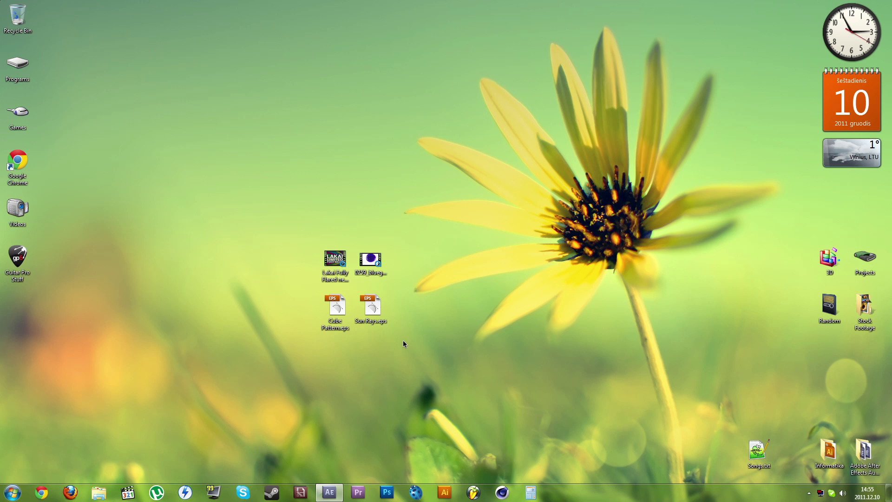
Step: Open the Lakai Fully Flared trailer from the desktop and review its colourful checkered graphics and name bars
click(335, 262)
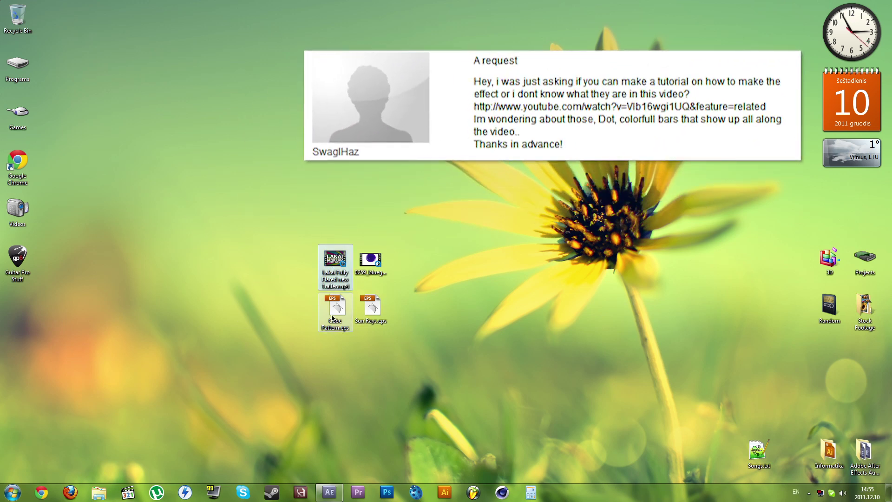
double_click(334, 281)
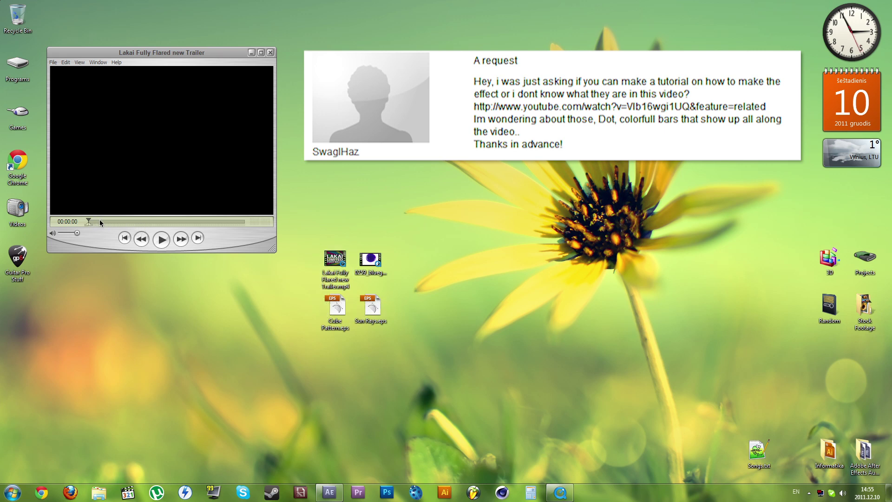
drag(100, 219, 98, 218)
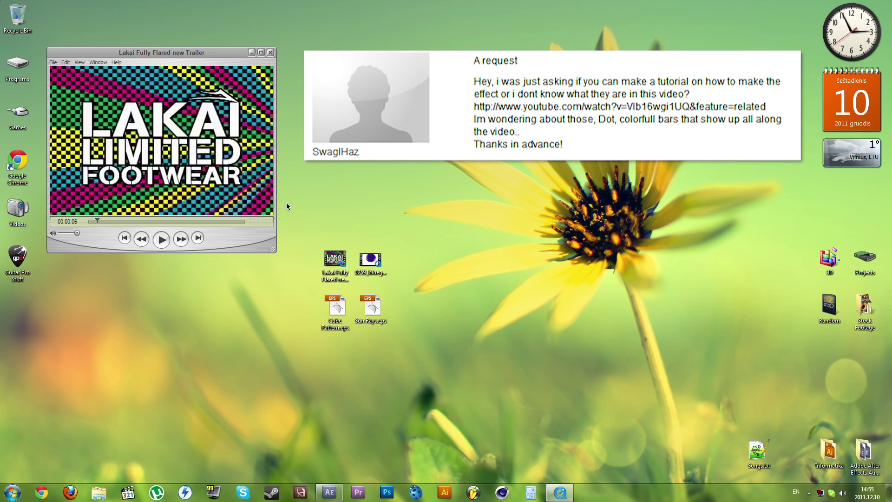
drag(104, 221, 105, 221)
click(161, 239)
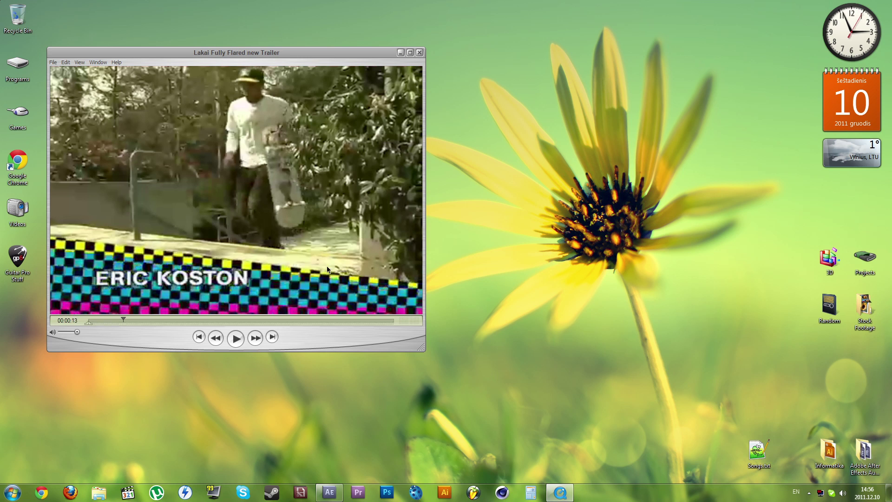
click(419, 52)
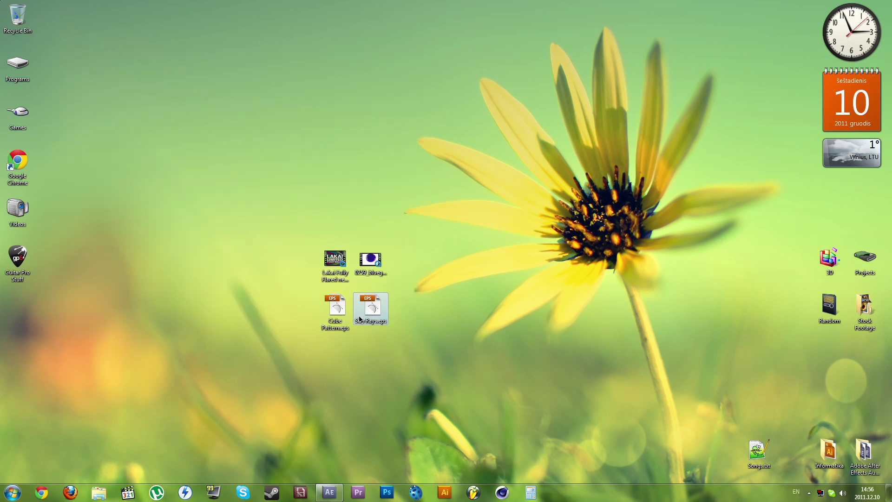
Step: Switch to After Effects and import Cube Pattern.eps and Sun Rays.eps from the desktop
drag(414, 352, 313, 305)
click(350, 377)
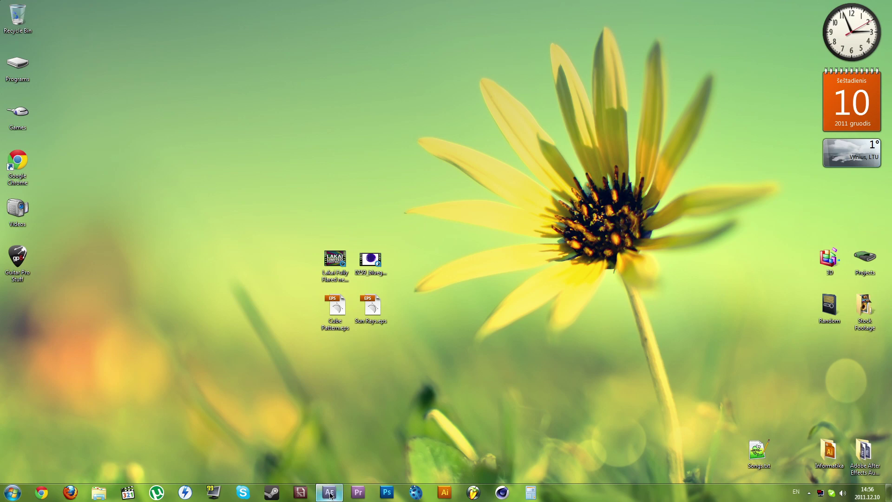
click(329, 492)
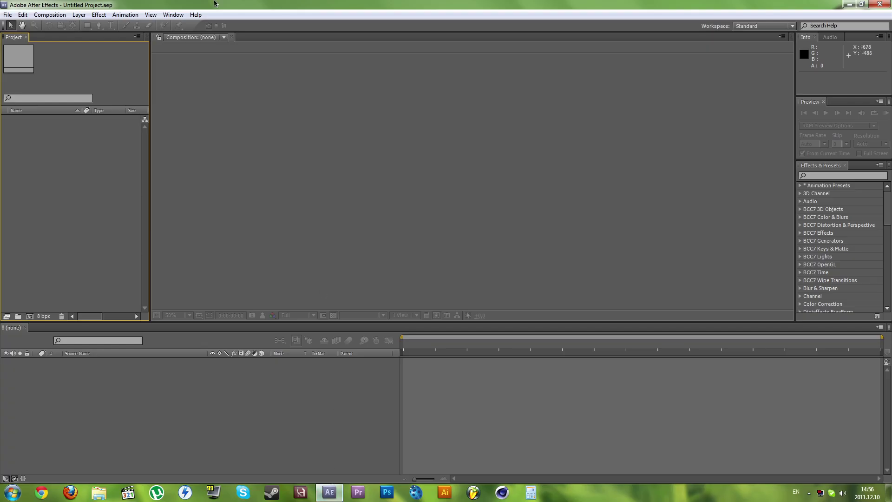
double_click(193, 6)
double_click(195, 7)
double_click(77, 142)
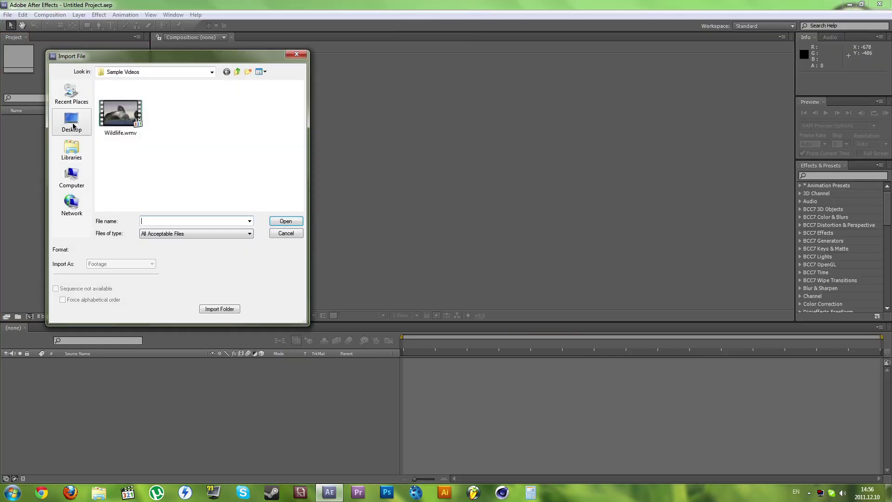
click(75, 125)
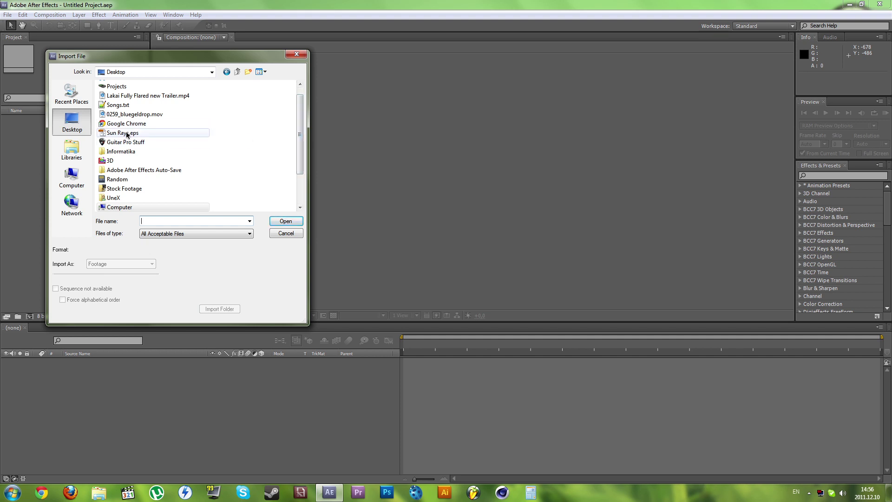
click(126, 133)
scroll(133, 120, down, 2)
ctrl+click(128, 207)
click(280, 222)
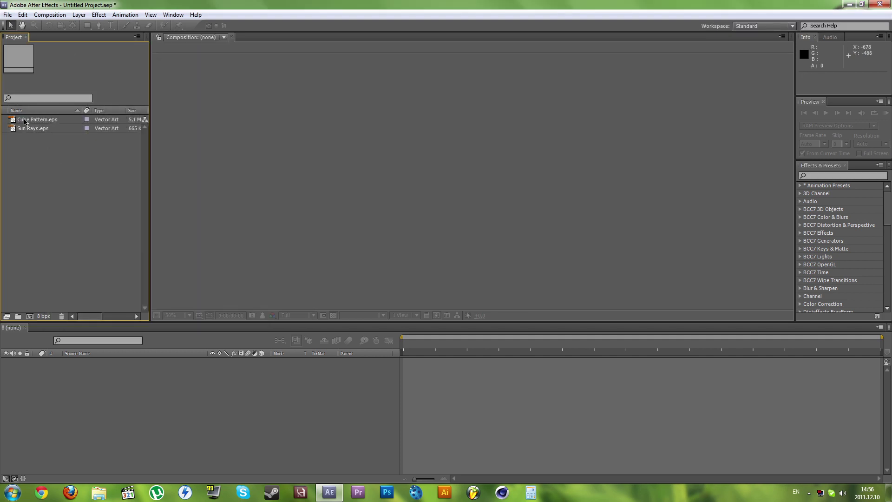
Step: Preview the Cube Pattern.eps and Sun Rays.eps footage, examining the checker squares up close and the coloured rays
click(21, 122)
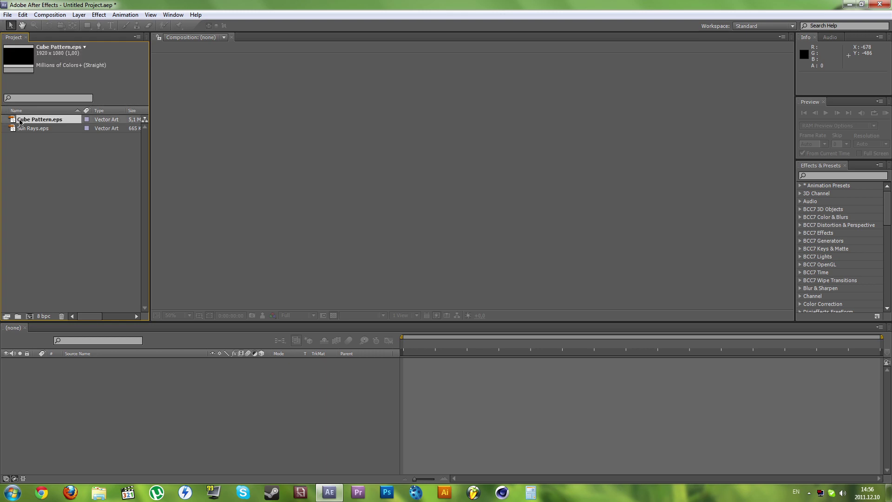
click(26, 165)
double_click(25, 122)
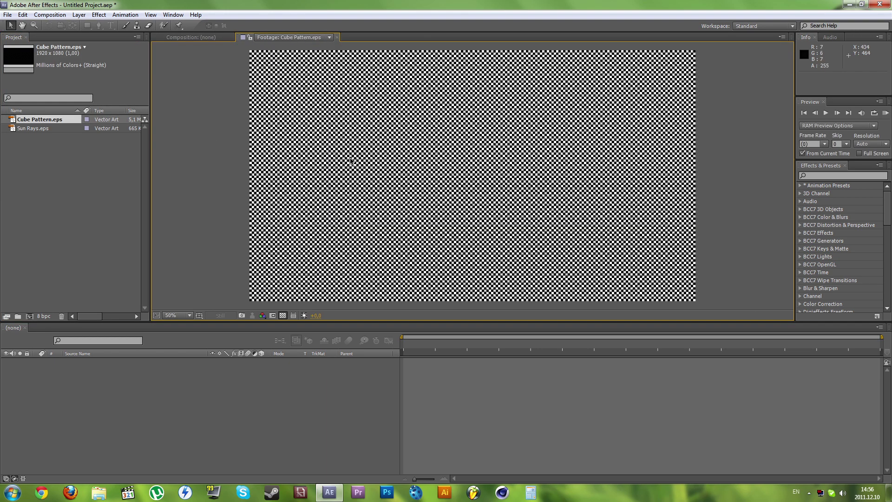
scroll(351, 160, up, 8)
scroll(349, 159, down, 2)
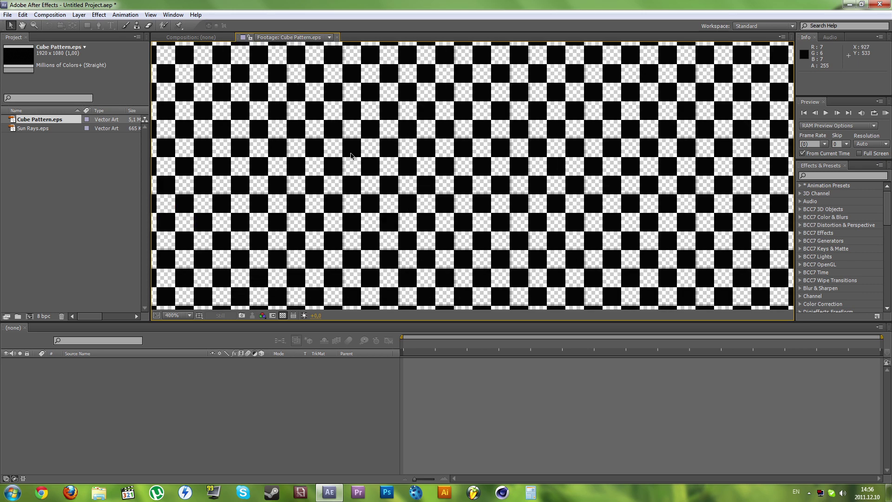
scroll(362, 149, down, 2)
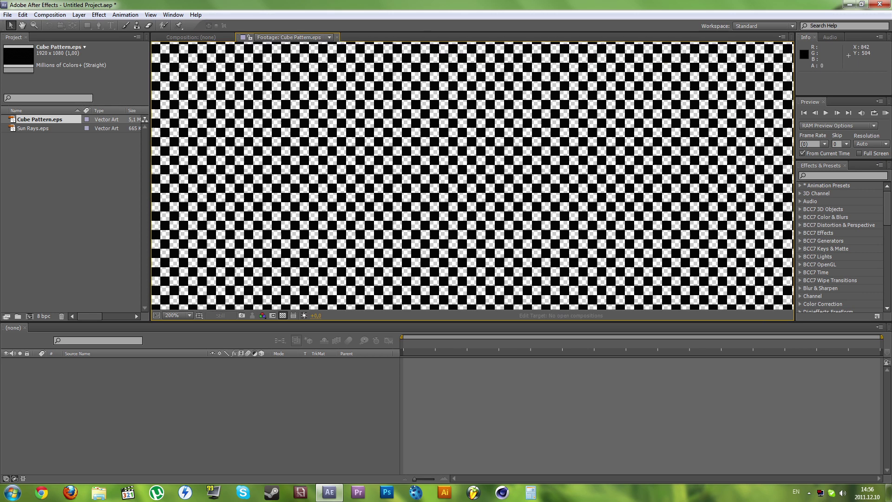
scroll(363, 142, down, 4)
double_click(34, 129)
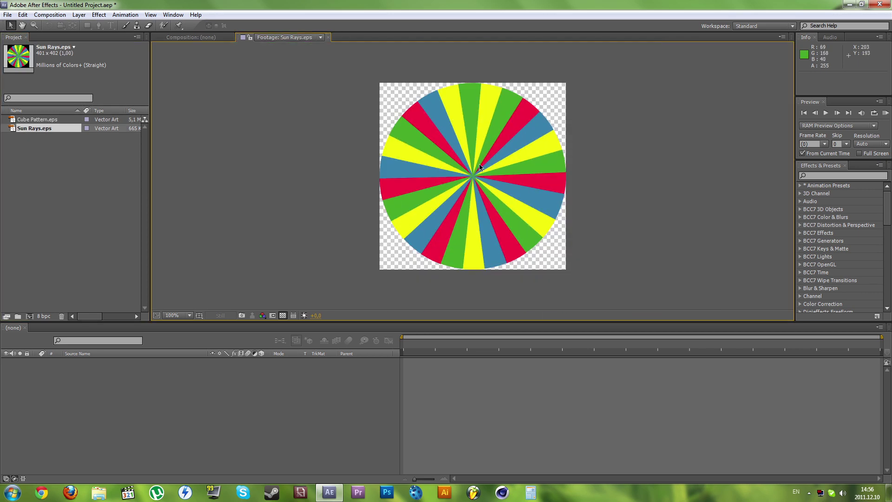
click(34, 169)
drag(82, 178, 23, 119)
click(80, 159)
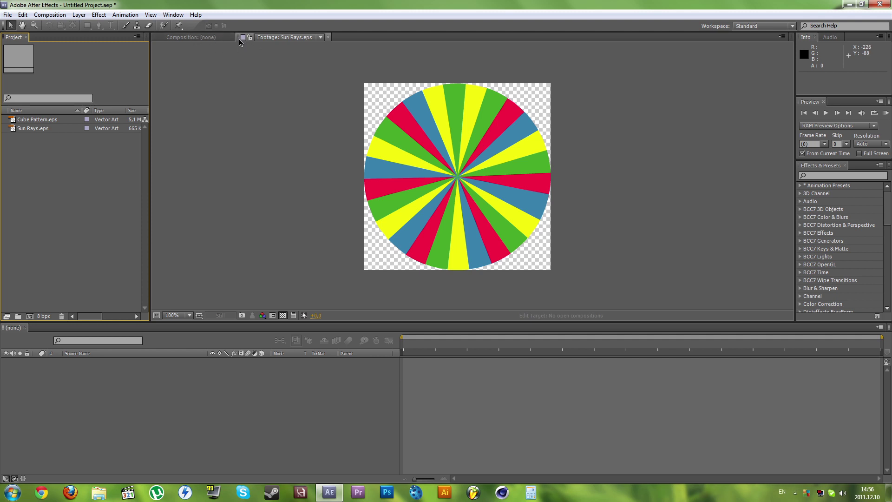
Step: Create a composition from the HDTV 1080 29.97 preset with its width and height each multiplied by 1.5
click(217, 41)
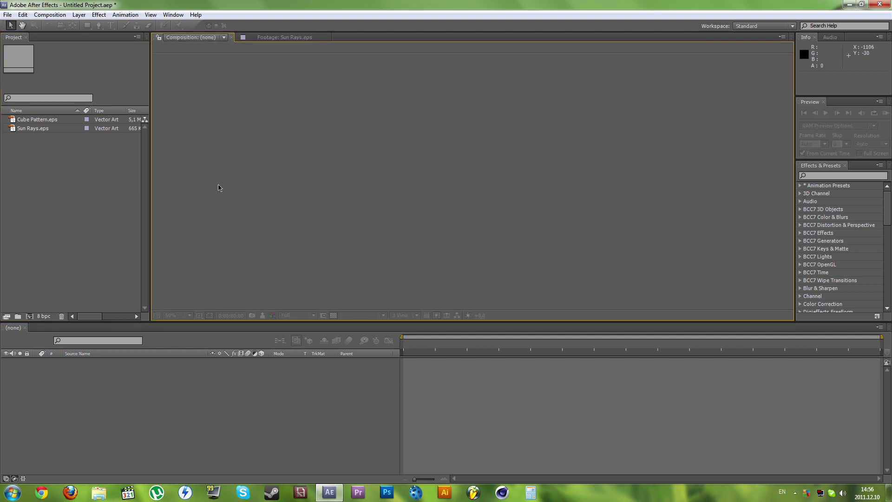
click(29, 316)
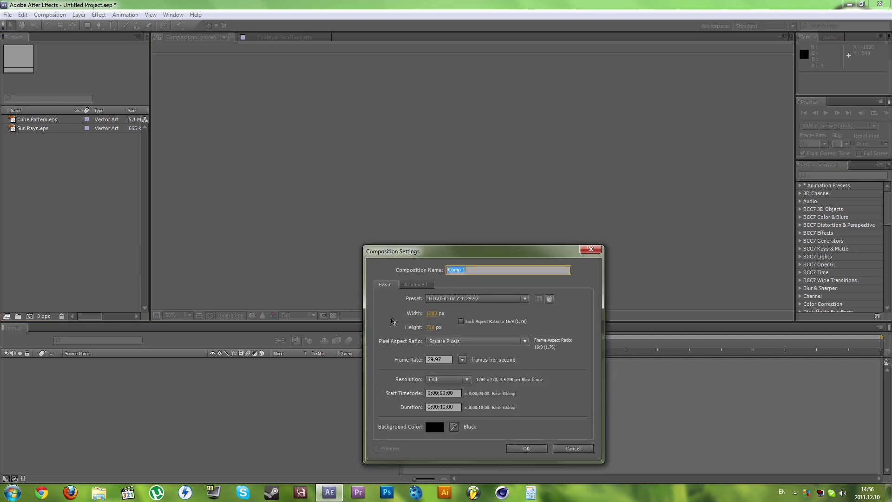
click(447, 300)
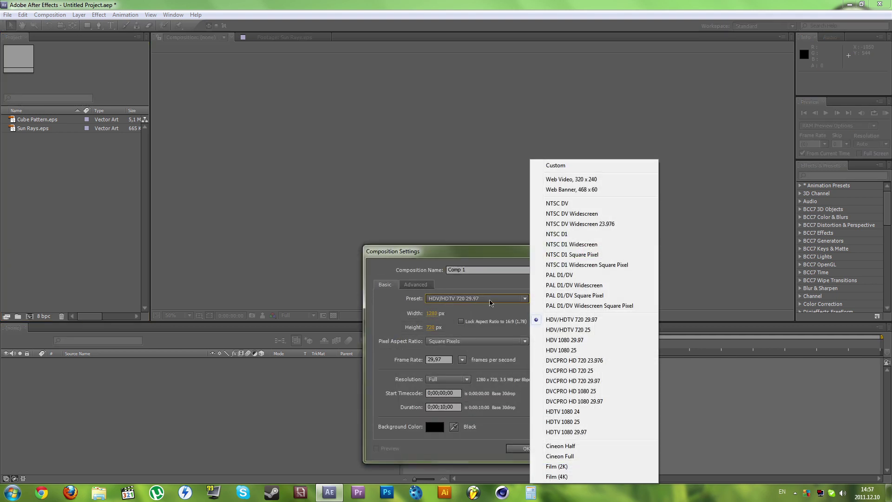
click(567, 432)
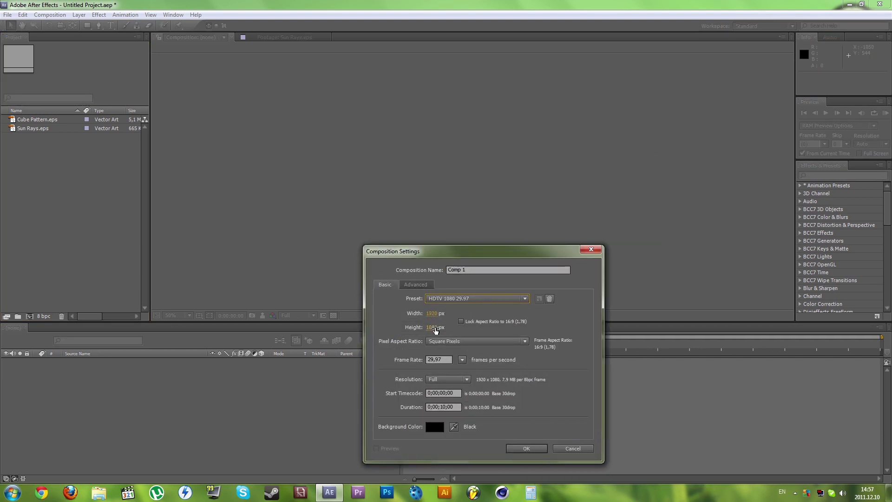
click(432, 313)
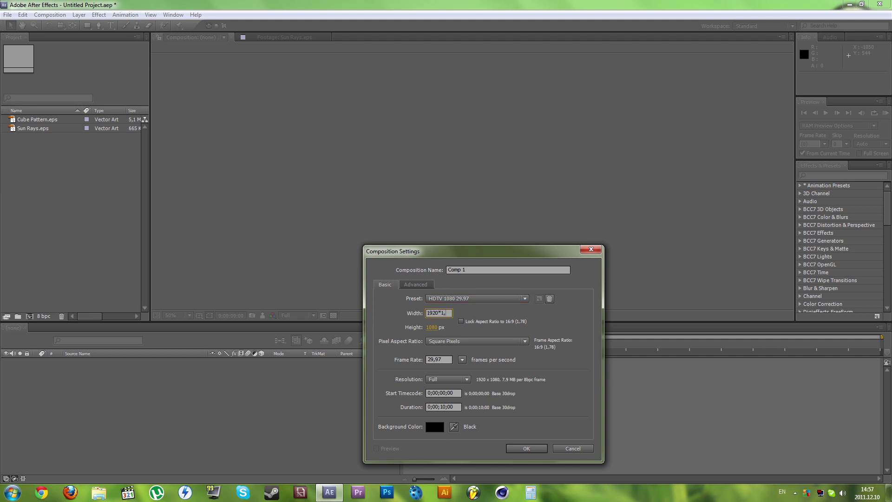
text(*1,5)
key(Tab)
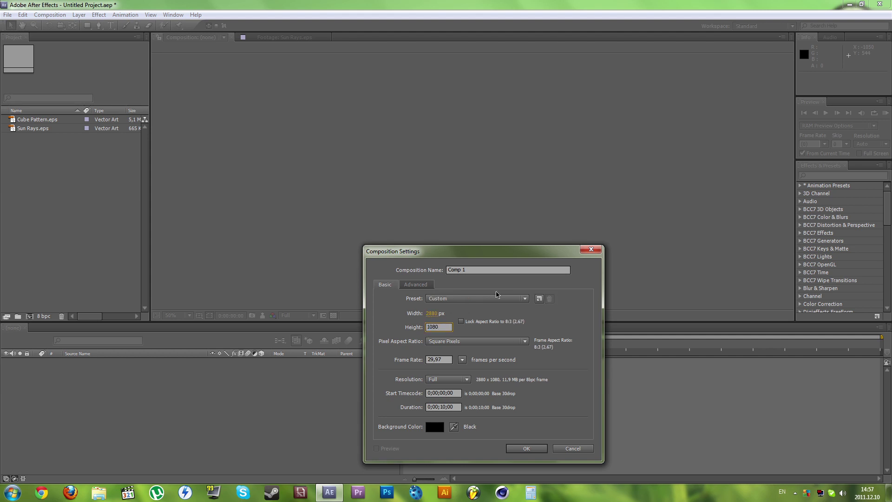
text(*1,5)
key(Return)
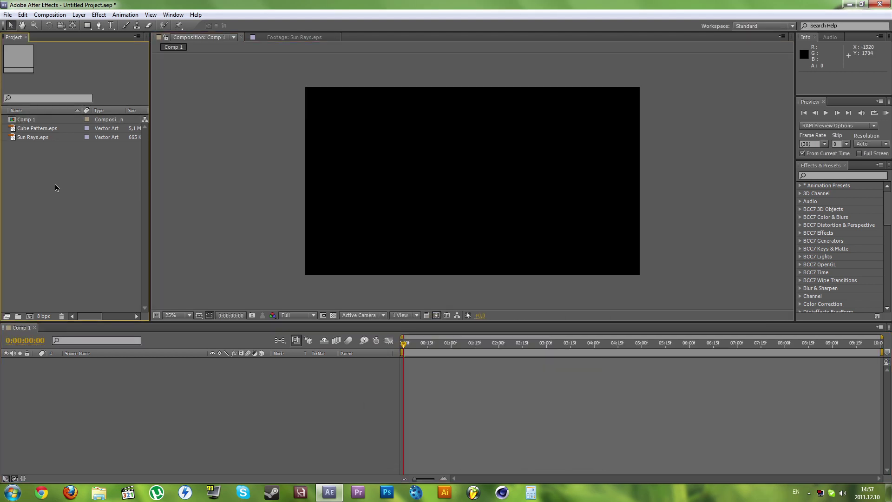
Step: Add Cube Pattern.eps and Sun Rays.eps to the composition, with the cube pattern layered above the rays
drag(54, 186, 77, 379)
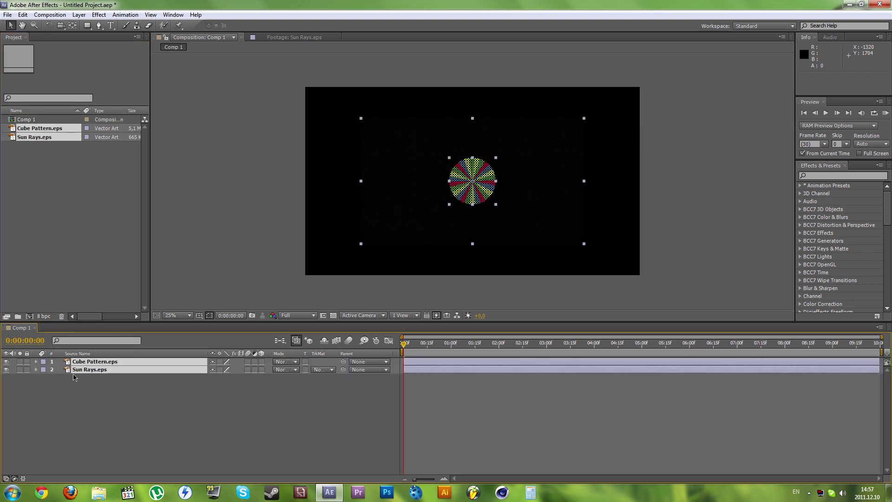
click(77, 379)
scroll(482, 136, up, 3)
key(comma)
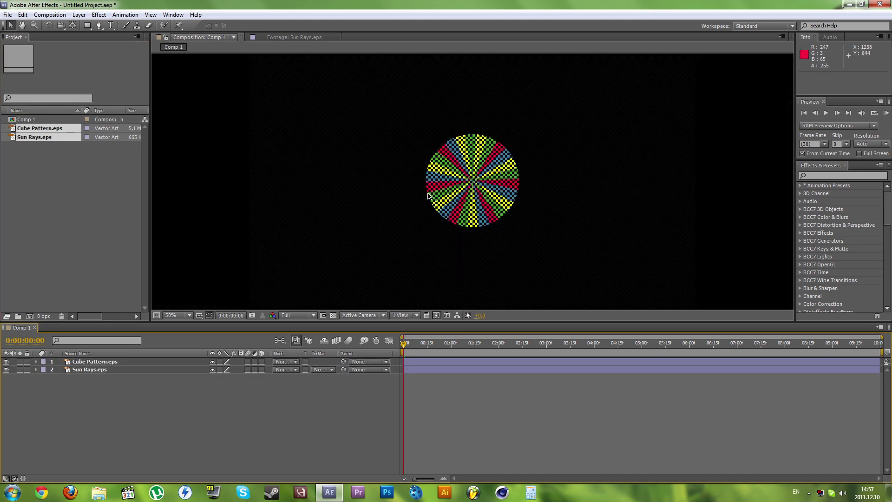
key(comma)
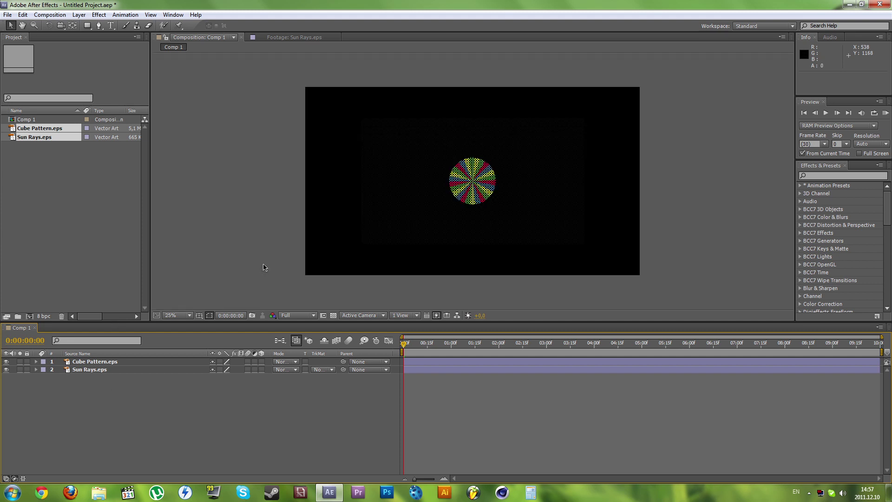
key(period)
key(comma)
Step: Hide the Cube Pattern layer and scale the Sun Rays layer up to 907% so it fills the frame
click(92, 371)
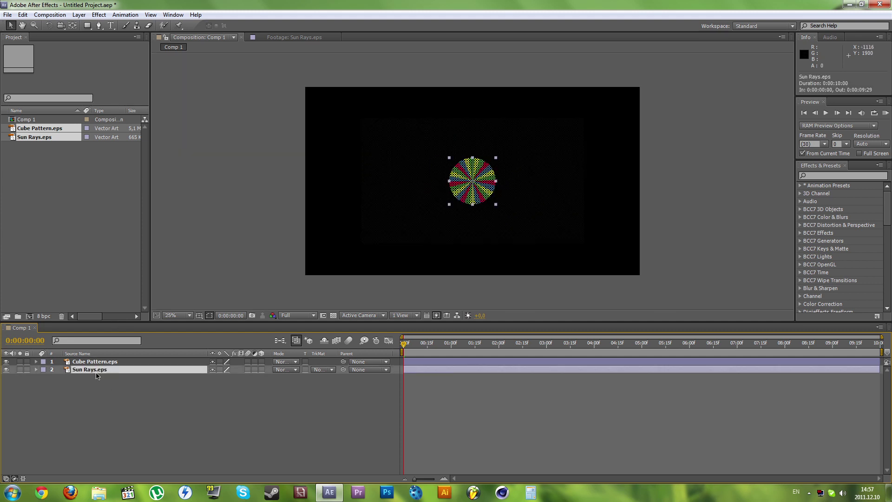
click(6, 362)
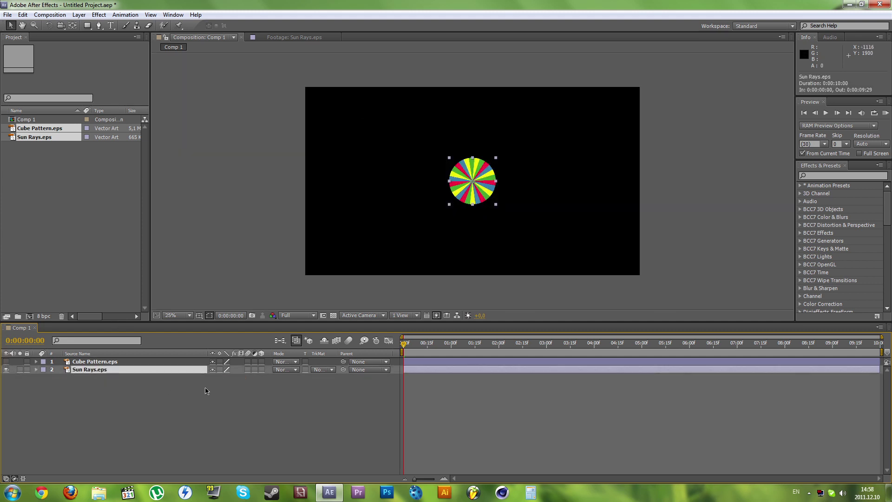
key(s)
click(70, 379)
drag(223, 378, 306, 377)
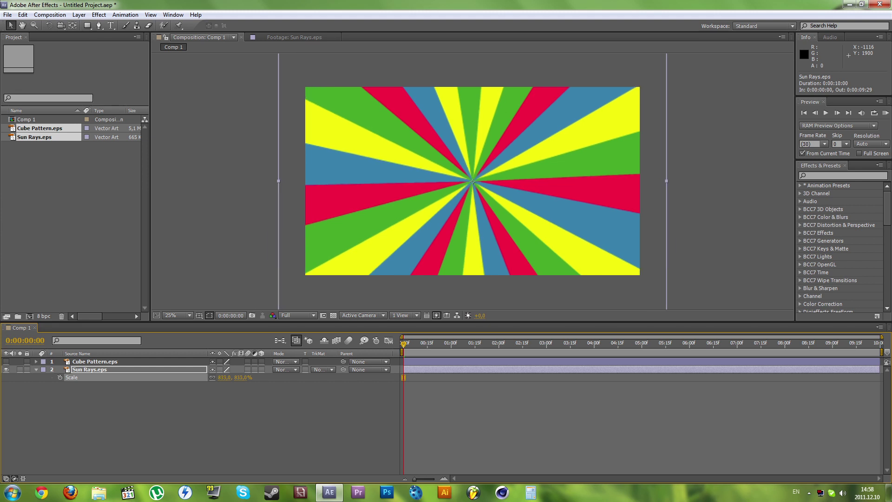
drag(564, 378, 599, 377)
Step: Turn on continuous rasterization for the Sun Rays layer and check the sharpness of the rays at their centre
scroll(467, 170, up, 2)
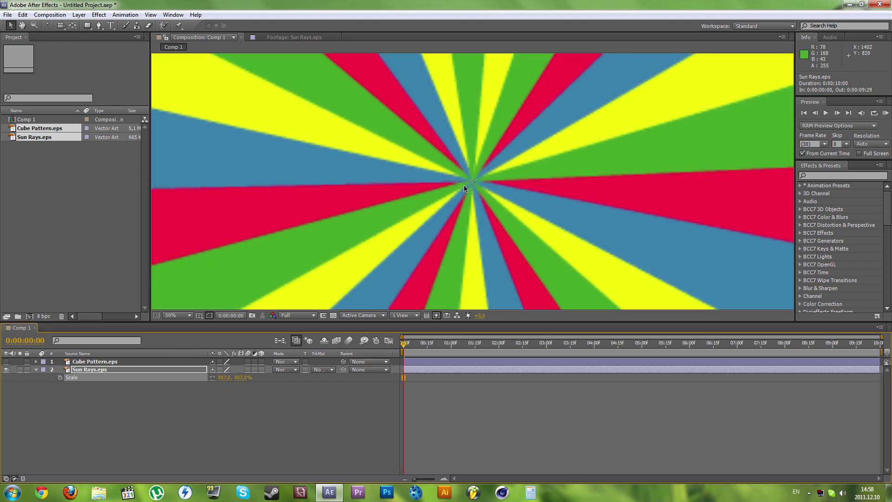
key(comma)
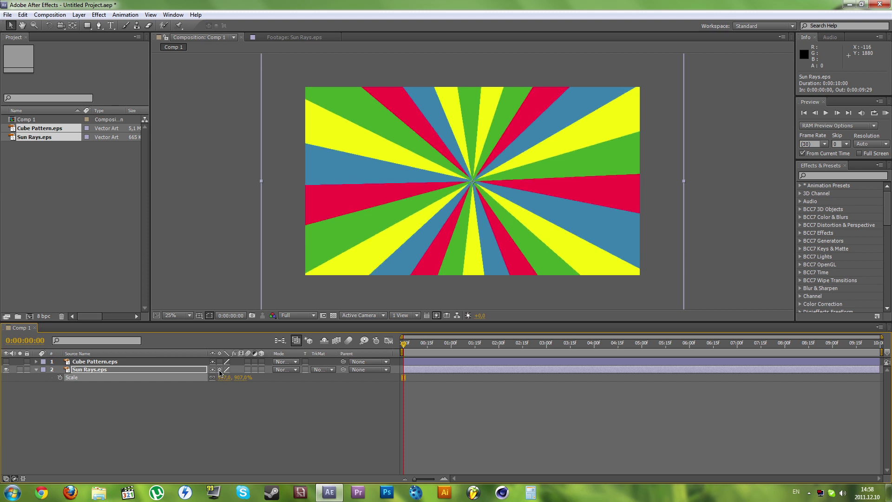
key(slash)
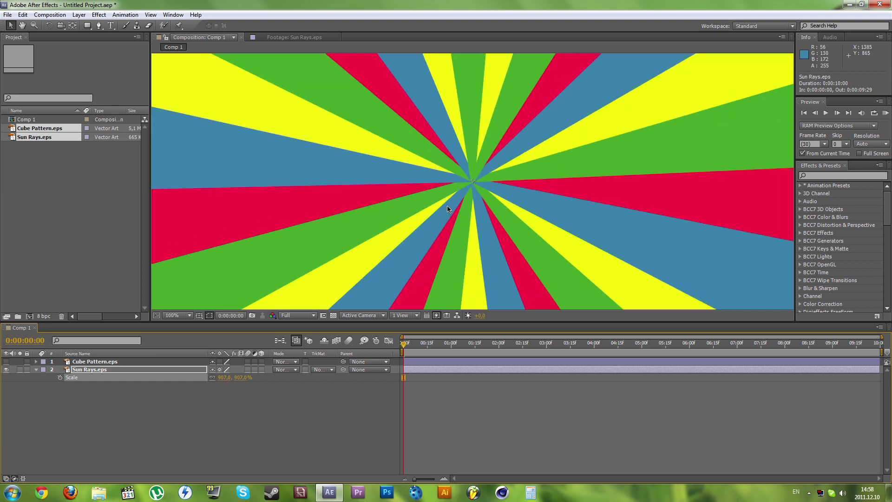
click(463, 406)
scroll(452, 184, down, 1)
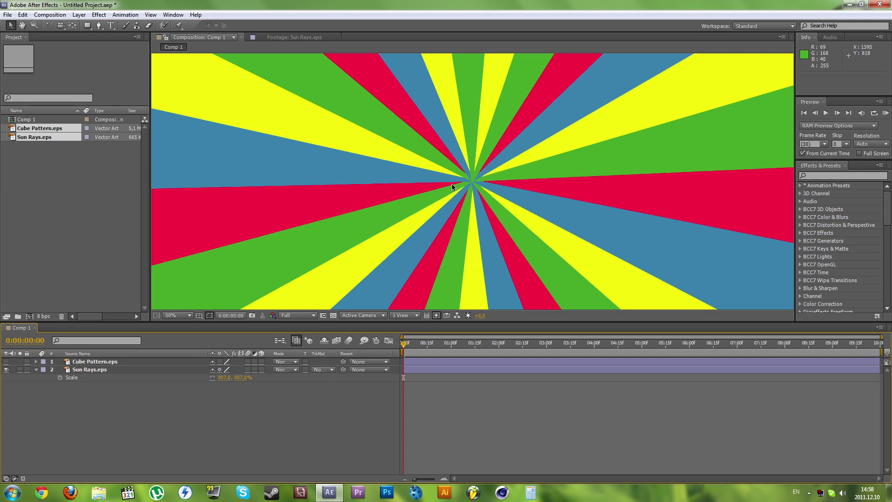
scroll(452, 183, down, 1)
scroll(452, 184, up, 1)
scroll(462, 182, down, 1)
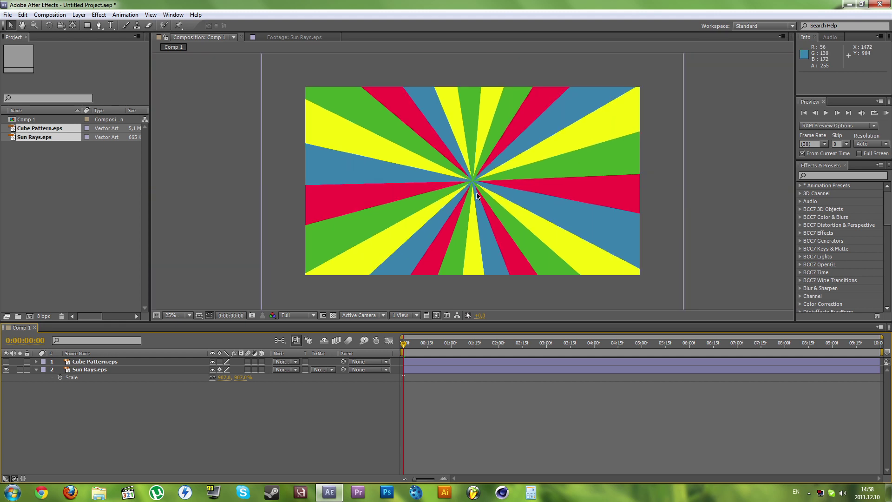
Step: Move the Sun Rays layer so its centre sits at the frame's left edge and scale it to 1557%
click(66, 369)
drag(425, 234, 367, 236)
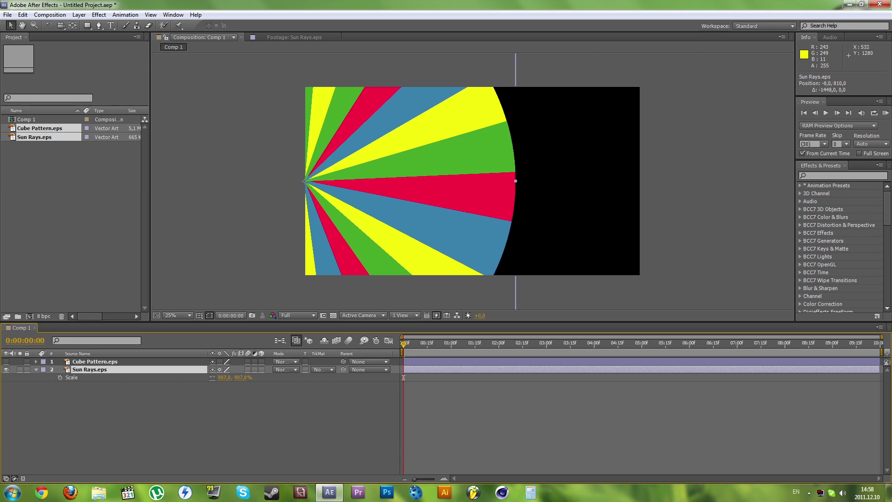
drag(225, 377, 255, 378)
click(254, 405)
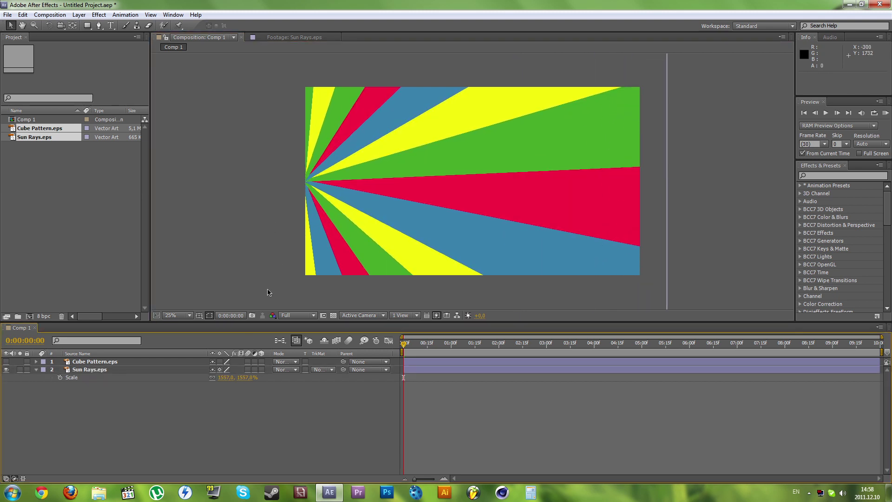
Step: Show the Cube Pattern layer and scale it to 150% so it covers the whole frame
click(89, 364)
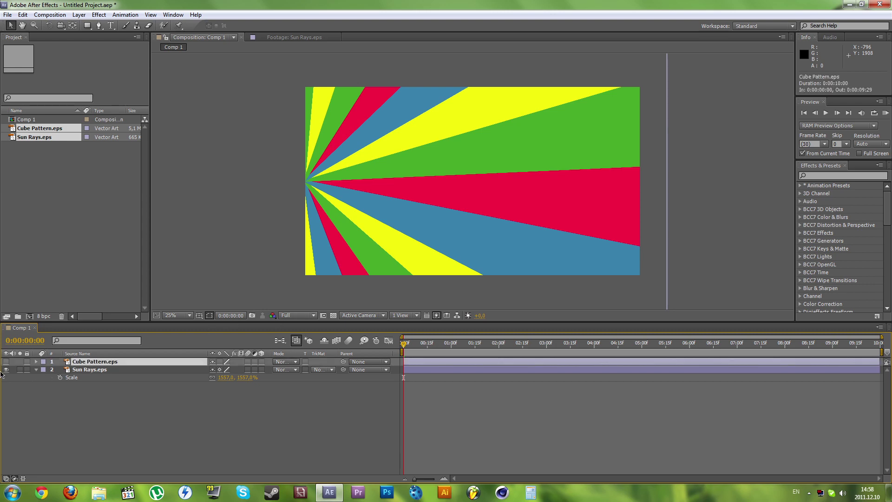
click(23, 430)
click(6, 362)
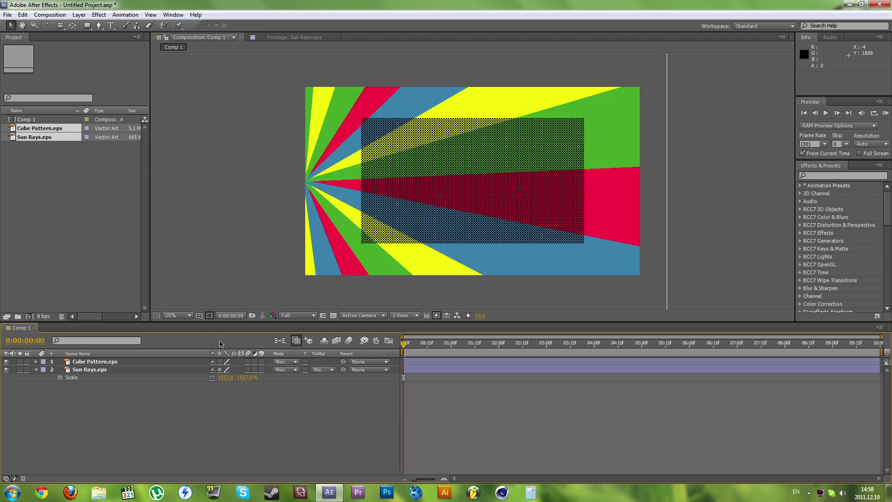
click(155, 361)
key(s)
drag(372, 251, 385, 182)
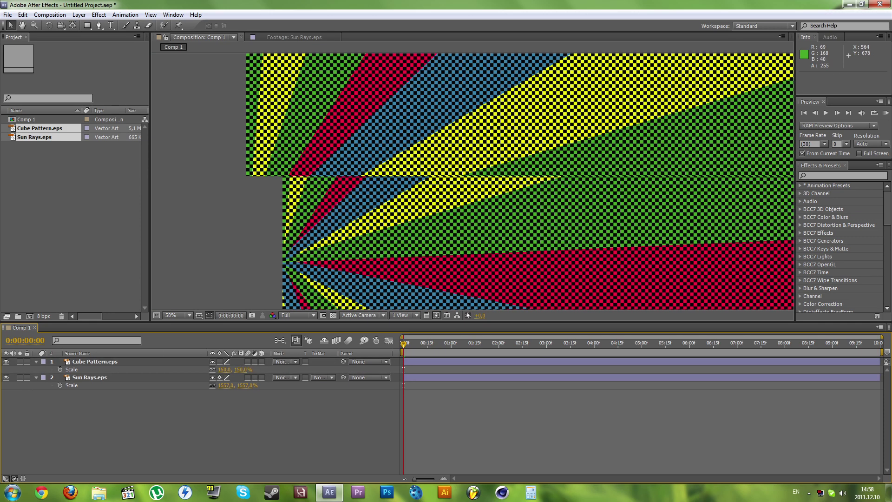
scroll(384, 181, down, 1)
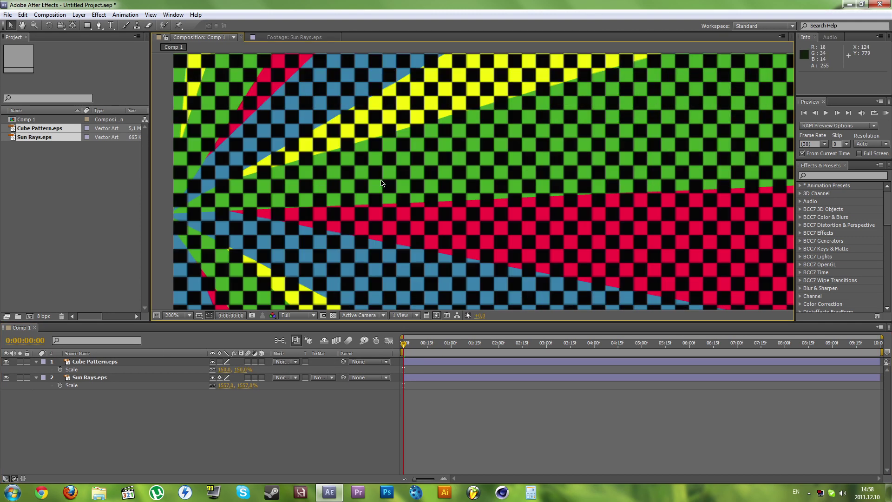
scroll(337, 189, down, 1)
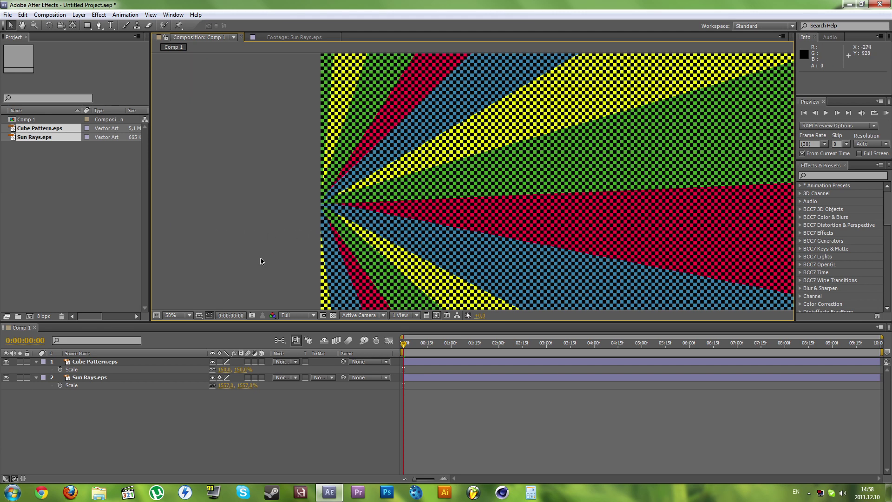
Step: Double the Cube Pattern layer's scale to 300% for larger checker squares
click(244, 370)
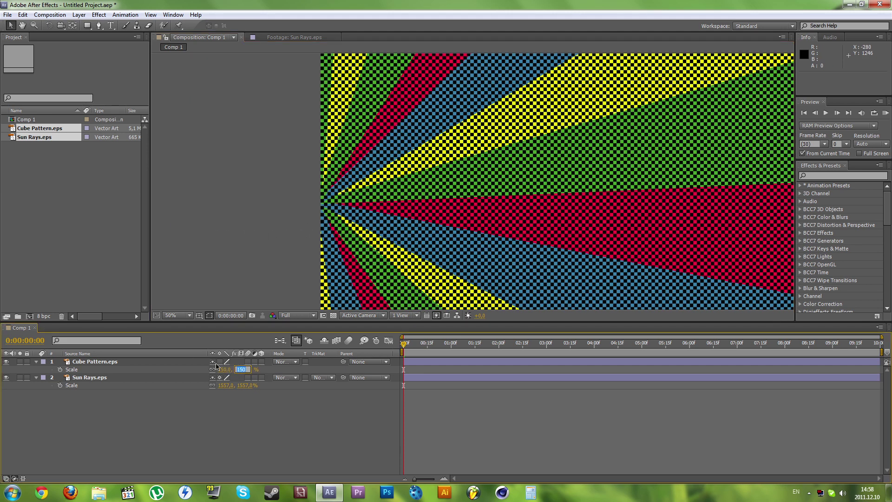
click(234, 369)
click(231, 370)
text(/)
key(BackSpace)
text(*2)
click(223, 421)
Step: Turn on continuous rasterization for the Cube Pattern layer and check the squares' edges across the frame
scroll(371, 188, down, 1)
scroll(373, 186, up, 2)
drag(373, 186, 486, 226)
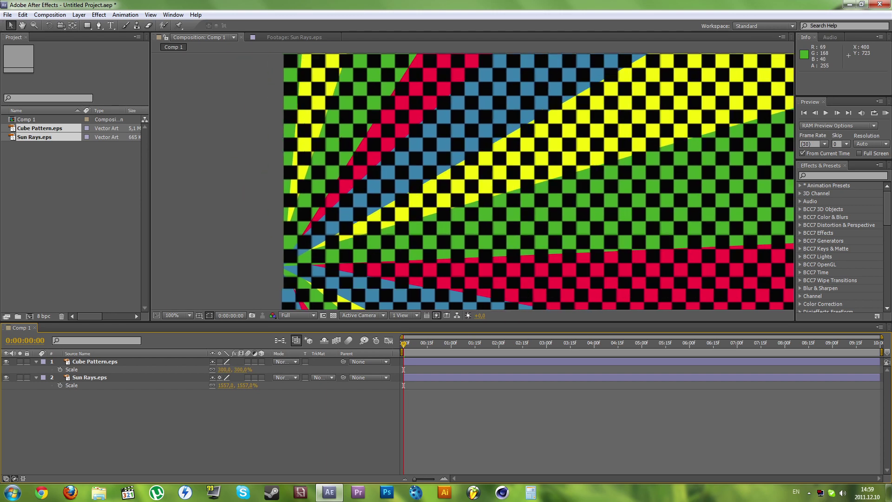
scroll(365, 241, down, 1)
drag(331, 74, 346, 144)
drag(381, 230, 384, 209)
scroll(371, 189, up, 1)
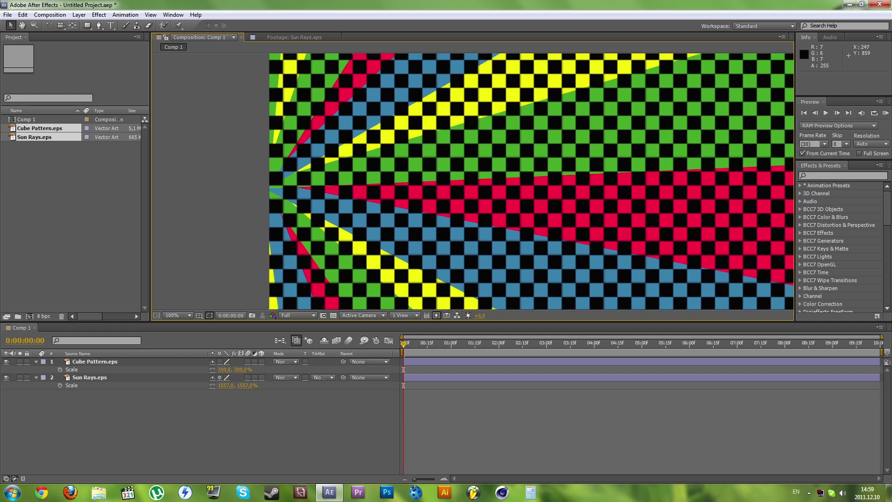
scroll(408, 205, up, 2)
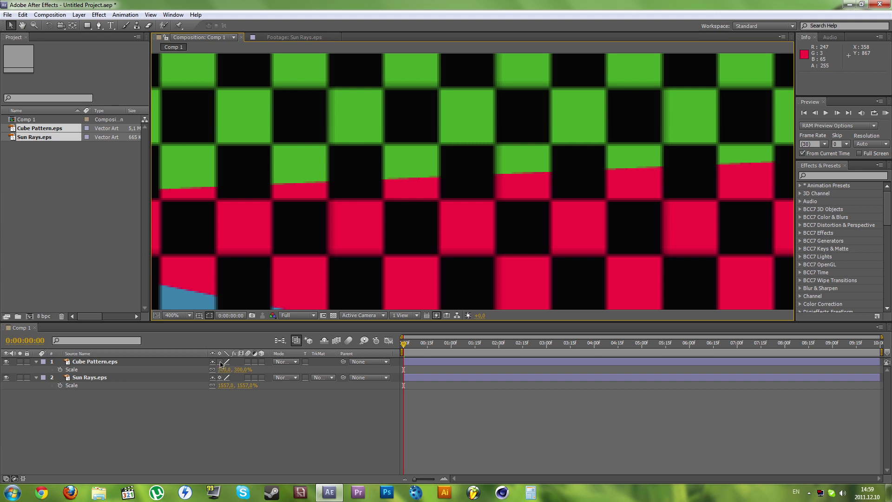
scroll(355, 260, down, 3)
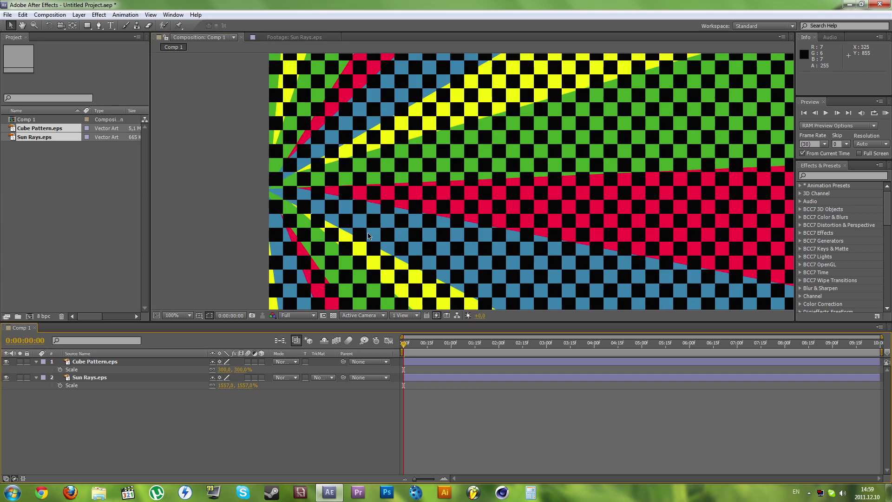
mouse_move(345, 216)
mouse_down()
mouse_move(351, 232)
mouse_move(343, 228)
mouse_move(350, 223)
mouse_up()
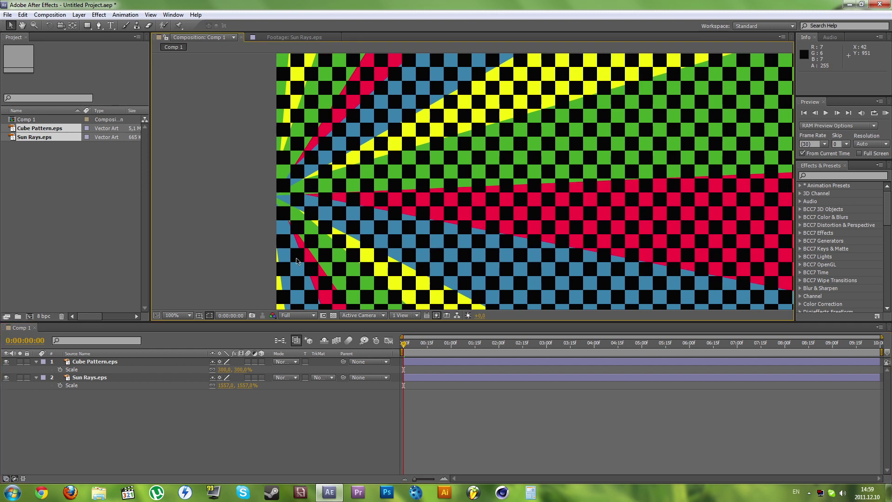
drag(442, 212, 351, 153)
scroll(349, 152, down, 4)
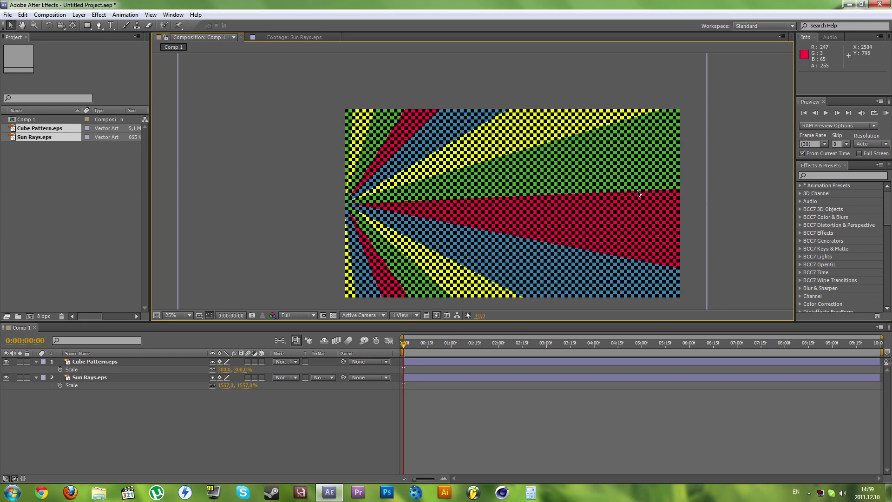
scroll(463, 114, down, 1)
scroll(514, 86, up, 1)
drag(515, 85, 510, 109)
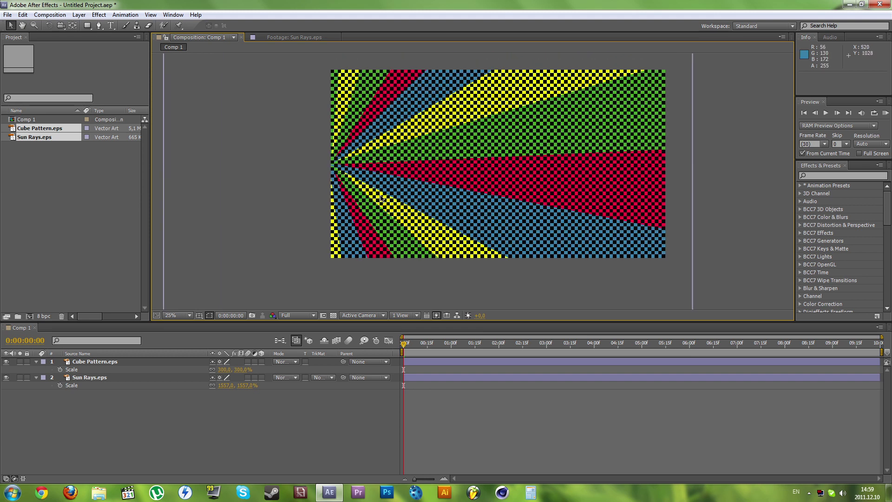
Step: Hide the Cube Pattern layer and set a starting Rotation keyframe at 0° on the Sun Rays layer's first frame
click(118, 380)
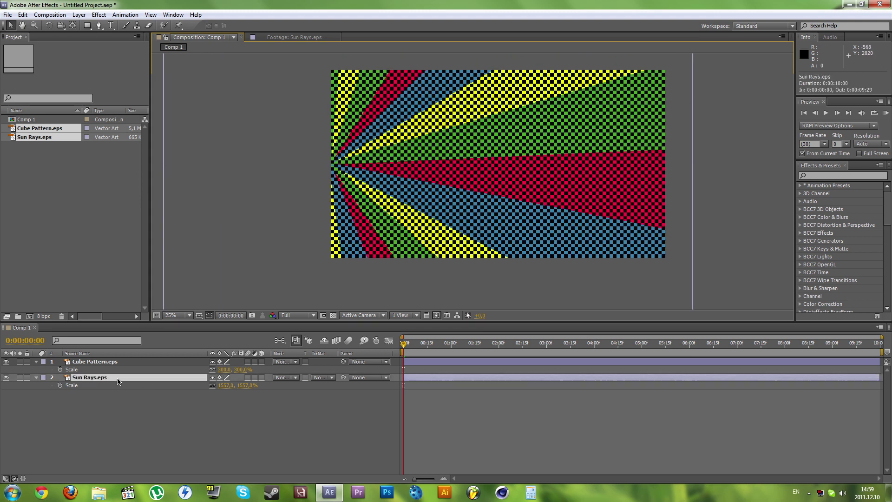
click(6, 362)
click(129, 441)
click(89, 377)
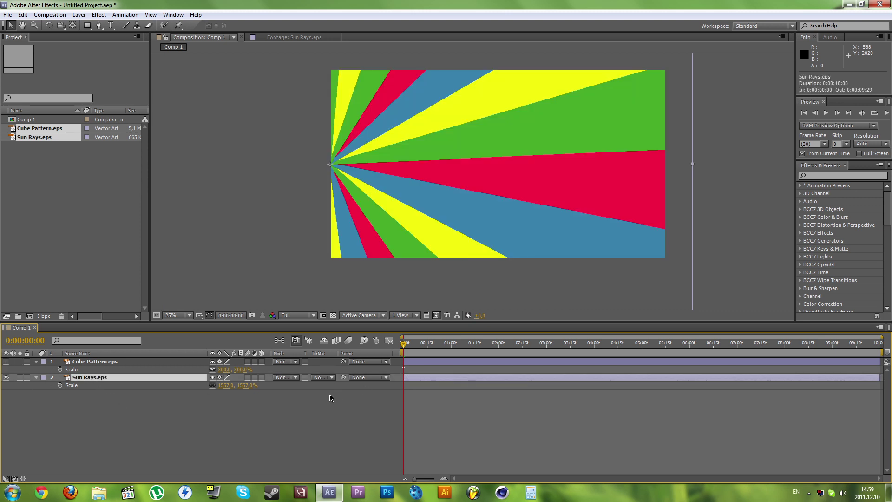
key(r)
click(60, 385)
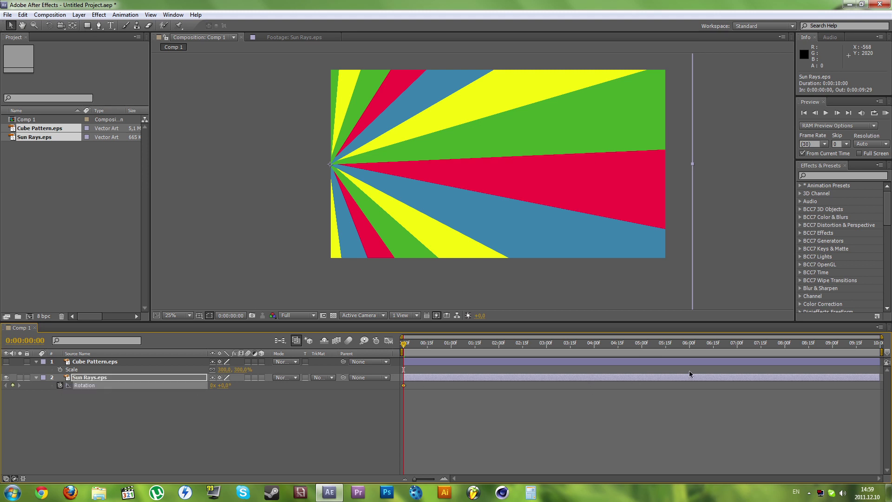
Step: Add a Rotation keyframe of one full revolution to the Sun Rays layer at 0:00:09:29
drag(875, 347, 890, 351)
click(213, 386)
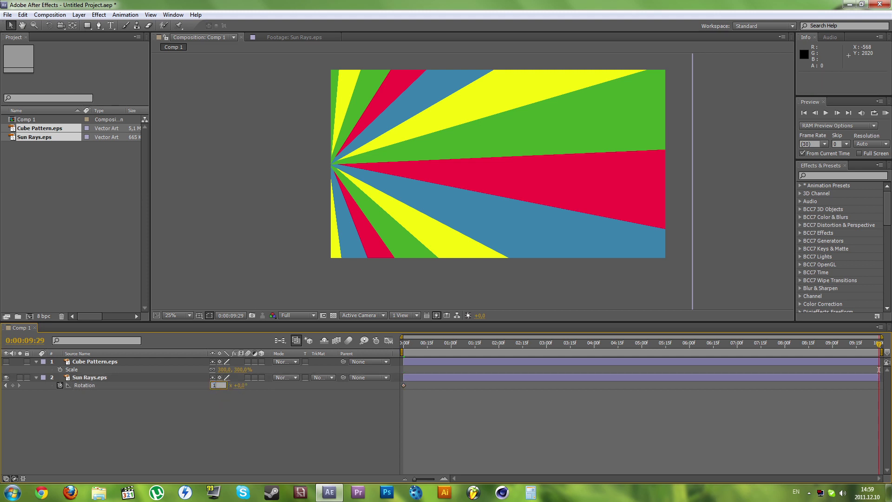
text(1)
key(Return)
click(215, 392)
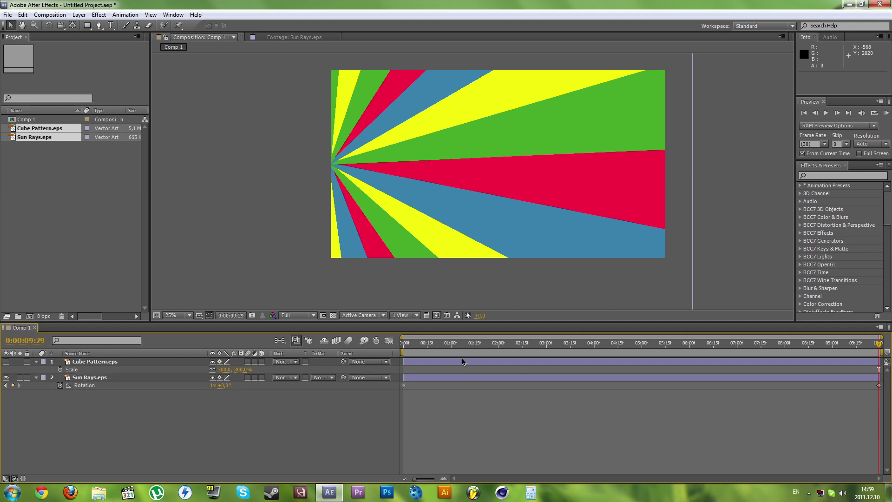
Step: Scrub the ray rotation, lower the preview resolution to Quarter and play a RAM preview from the start
key(Home)
drag(394, 343, 872, 369)
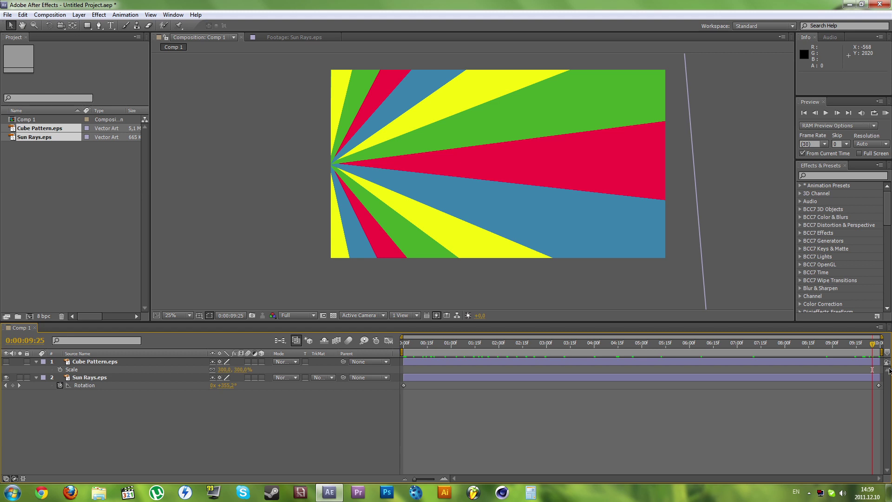
key(Home)
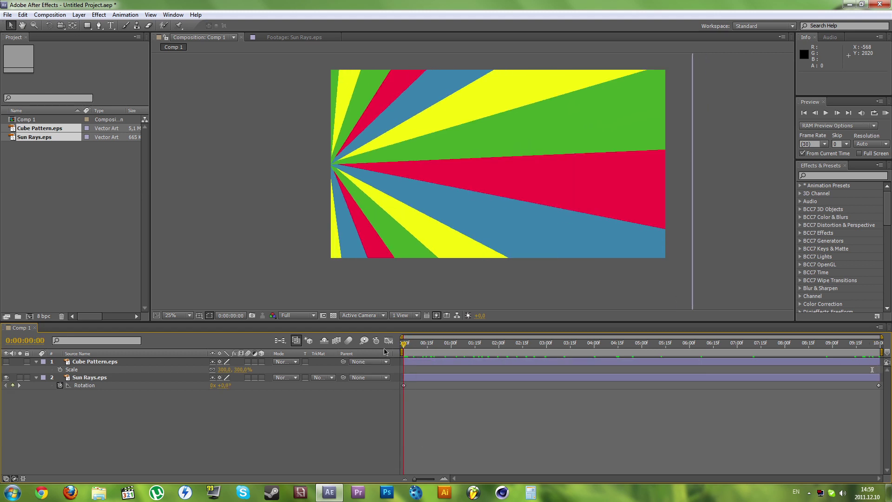
click(298, 315)
click(307, 373)
key(KP_0)
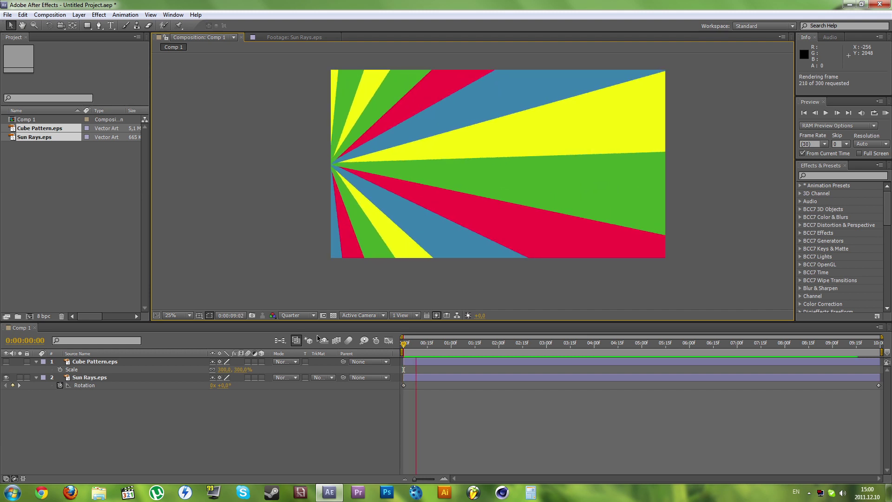
click(241, 435)
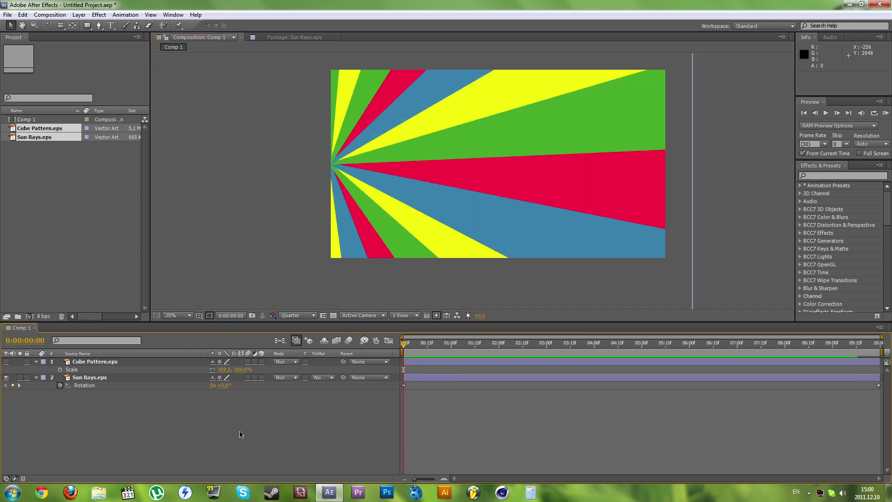
Step: Show the Cube Pattern layer and set a Position keyframe on it at the first frame
click(7, 362)
click(82, 363)
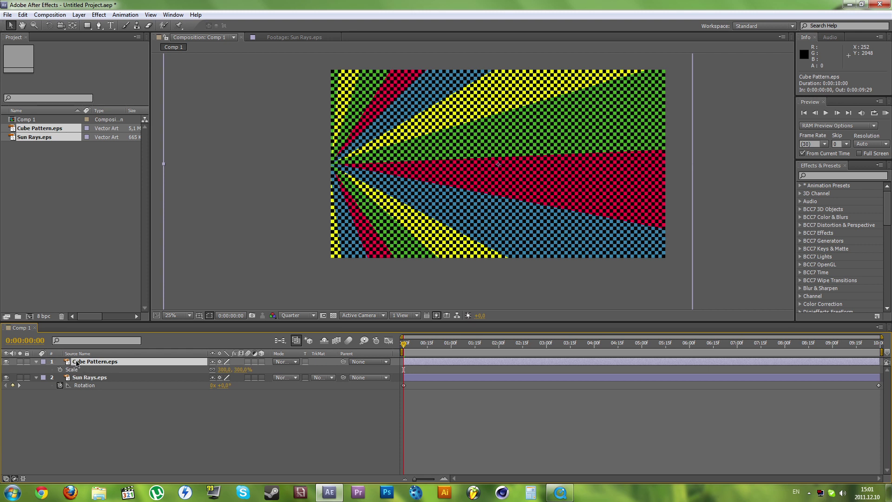
key(p)
click(60, 370)
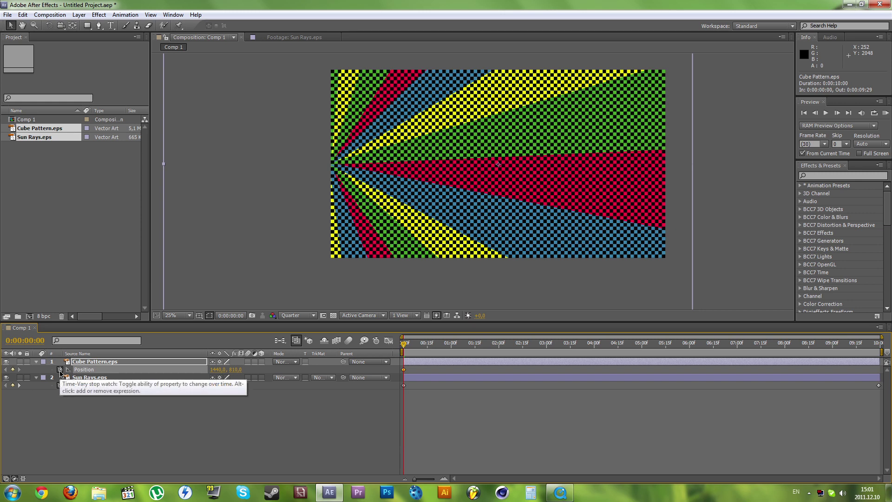
Step: At 0:00:09:29, shift the Cube Pattern layer horizontally to position 2552, 810 and scrub through the animation to check it
drag(871, 344, 885, 347)
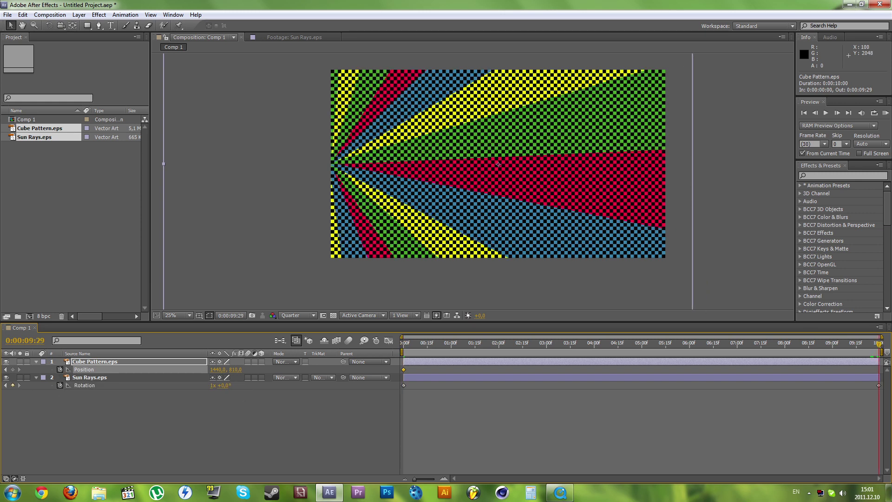
drag(498, 164, 625, 164)
scroll(347, 167, up, 3)
drag(279, 163, 785, 223)
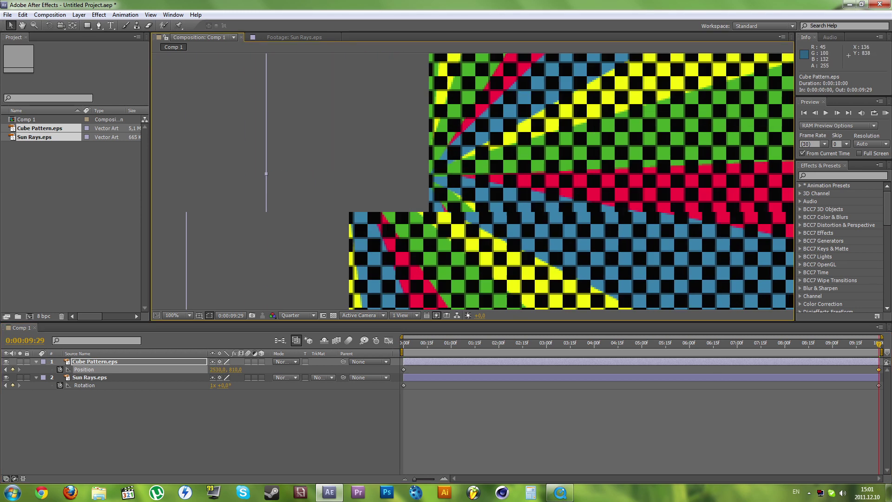
drag(492, 187, 607, 210)
scroll(564, 192, up, 2)
scroll(608, 210, down, 6)
drag(490, 159, 406, 147)
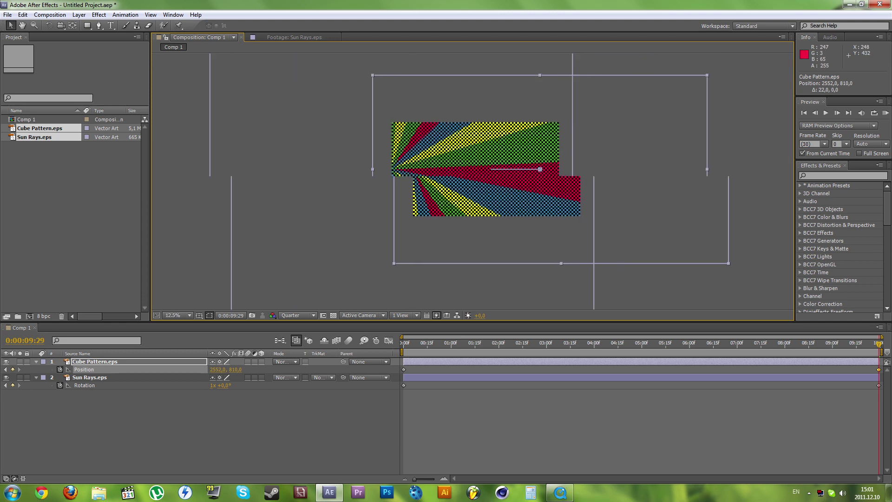
scroll(470, 135, up, 1)
drag(402, 342, 870, 357)
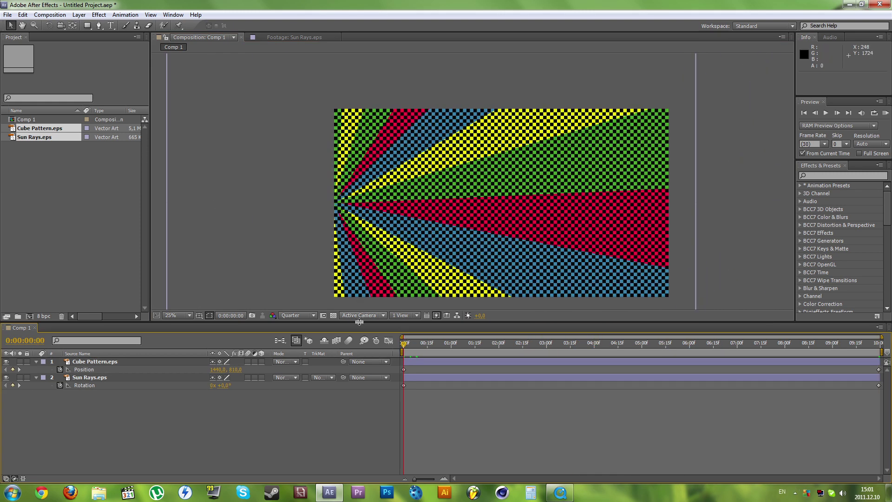
Step: Import 0259_bluegeldrop.mov from the Desktop and scrub through the footage to examine the gel drop
double_click(111, 238)
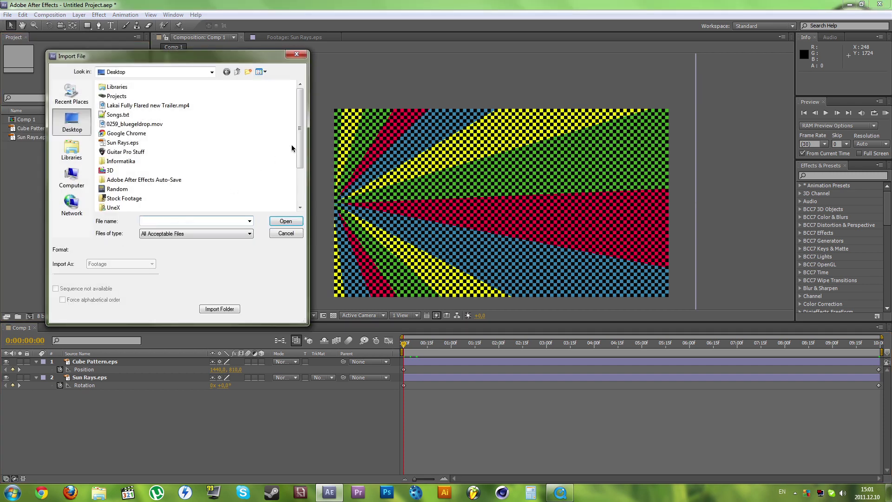
double_click(134, 123)
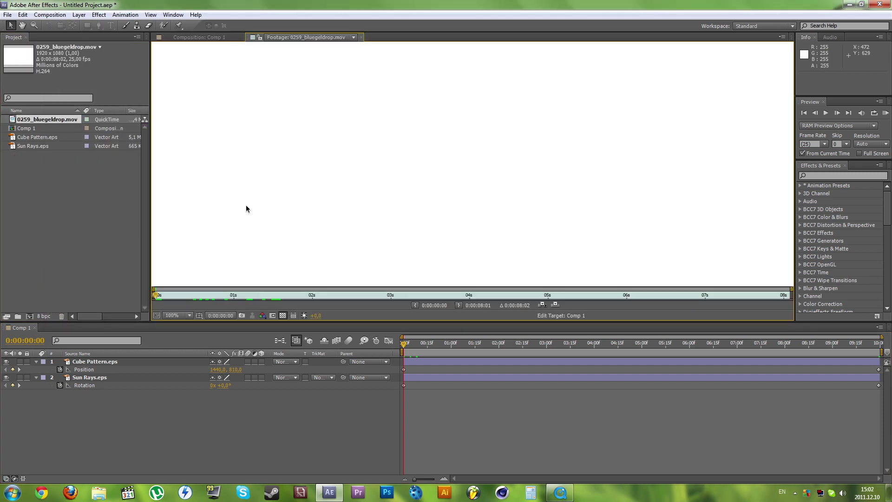
scroll(246, 209, down, 1)
drag(157, 294, 340, 292)
drag(378, 177, 359, 199)
drag(341, 295, 287, 296)
Step: Create a composition from 0259_bluegeldrop.mov and place Comp 1 above the footage layer
drag(42, 119, 30, 317)
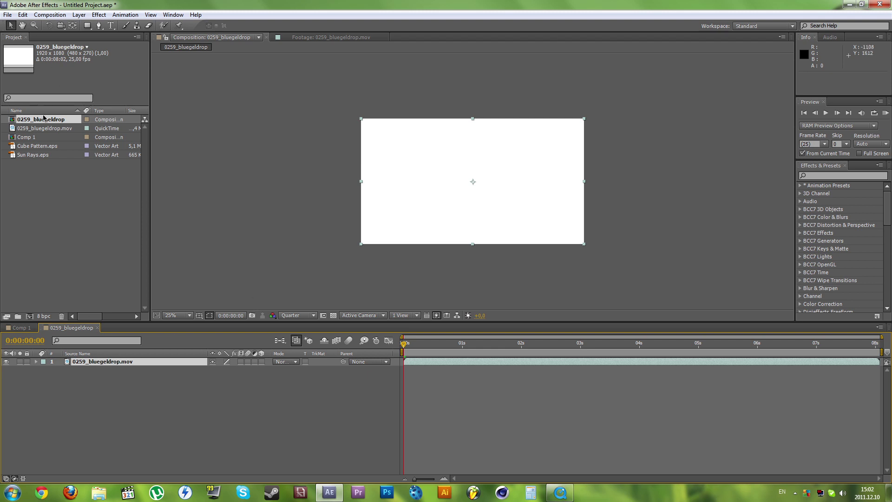
scroll(399, 157, up, 2)
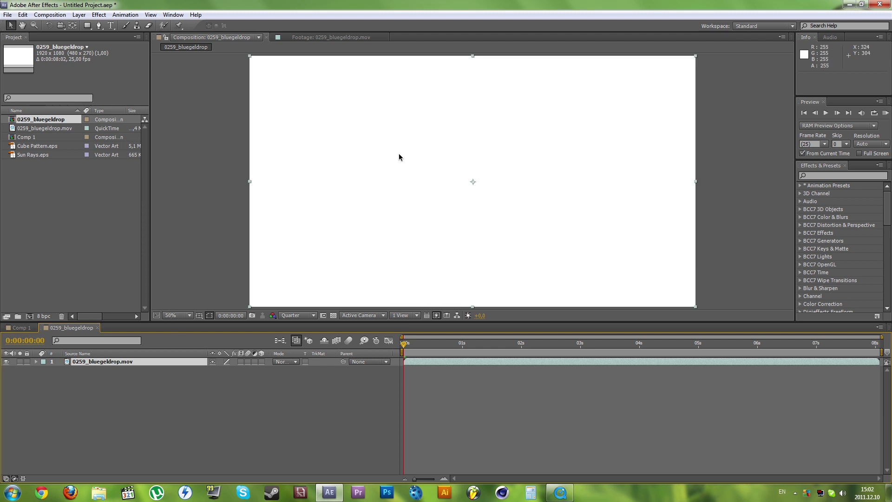
scroll(398, 157, down, 2)
drag(24, 137, 82, 363)
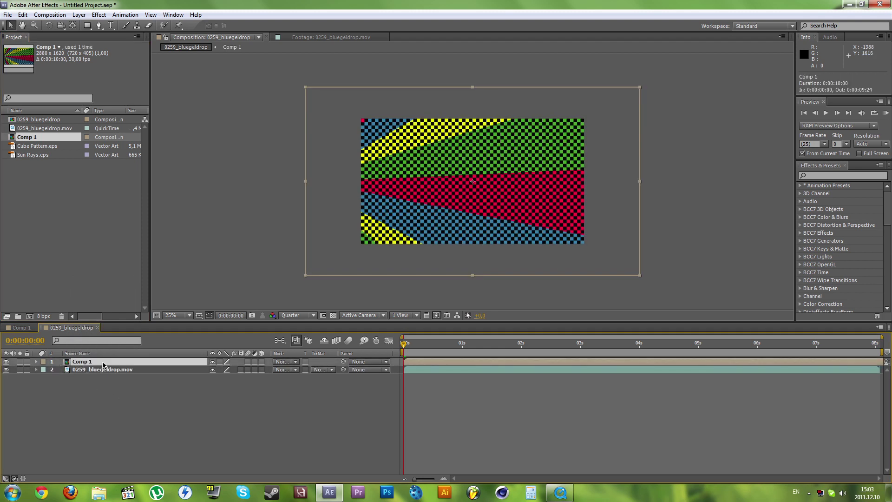
Step: Scale the Comp 1 layer to fit the composition with Transform's Fit to Comp
scroll(328, 166, up, 2)
scroll(325, 170, down, 2)
right_click(91, 366)
mouse_move(153, 103)
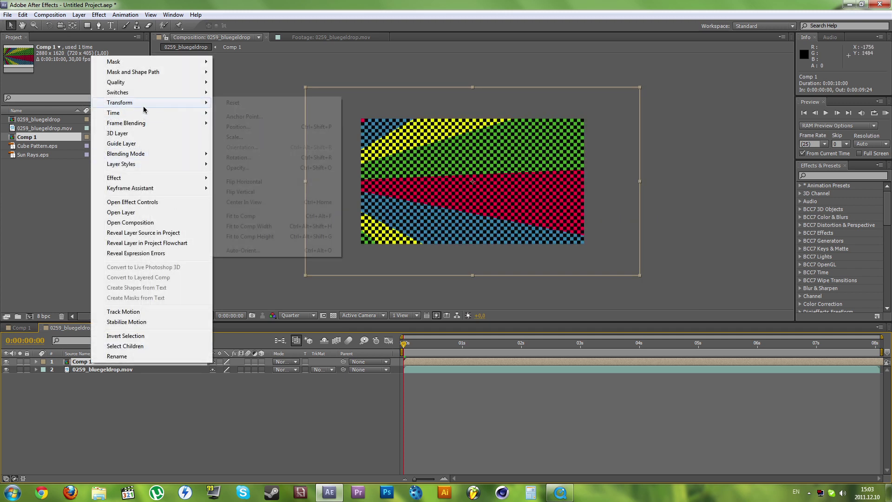
click(247, 216)
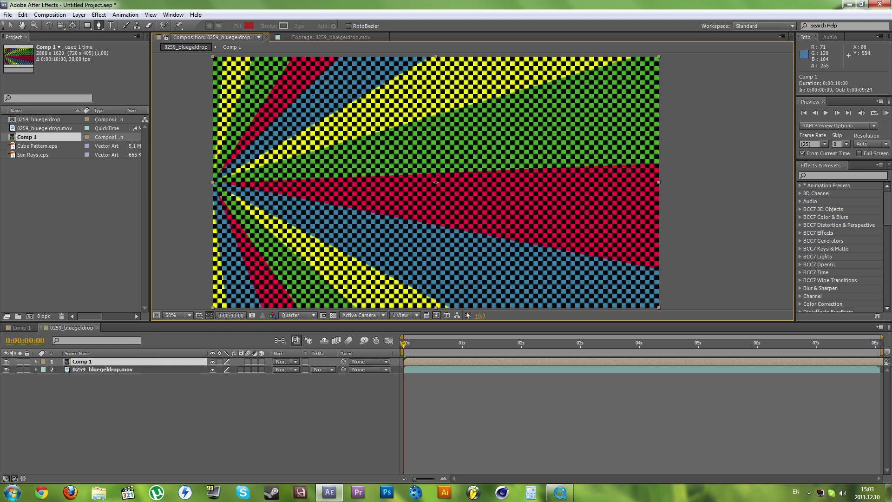
Step: Draw a closed triangular Pen mask on Comp 1 from the rays' origin to two points just beyond the frame's right edge
drag(233, 185, 240, 186)
click(101, 26)
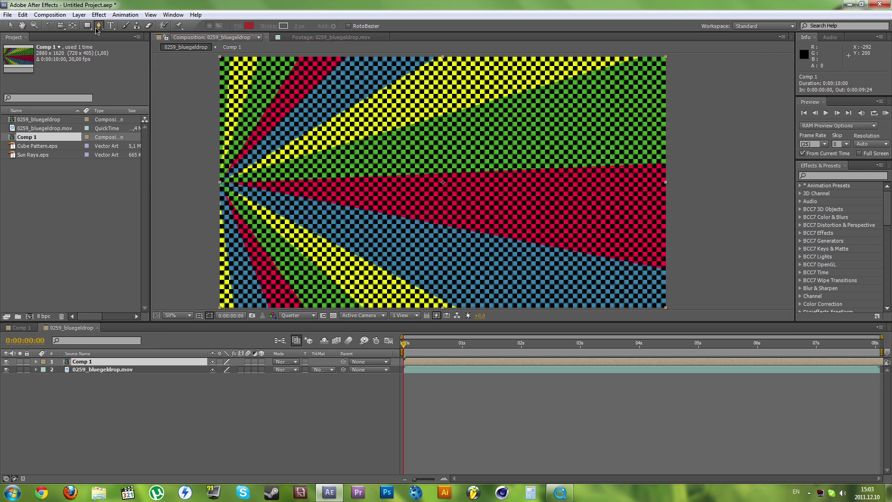
drag(190, 179, 436, 193)
scroll(261, 188, up, 1)
drag(782, 201, 780, 190)
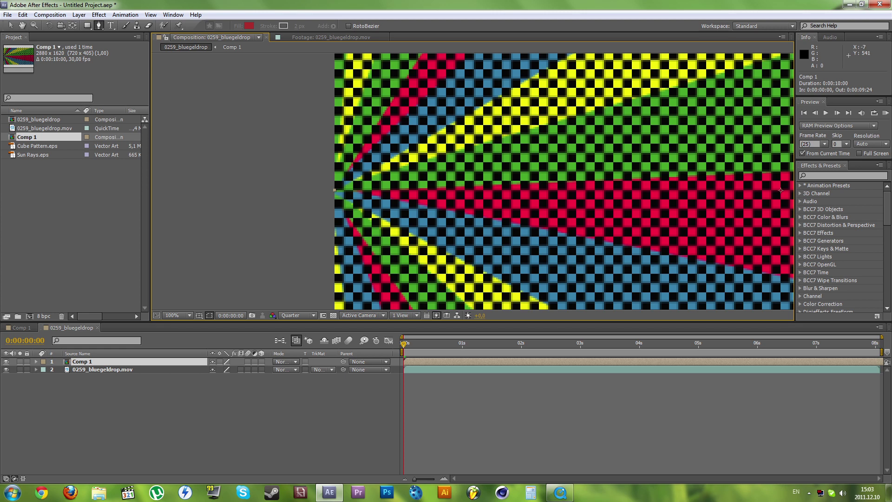
click(331, 190)
scroll(417, 170, down, 4)
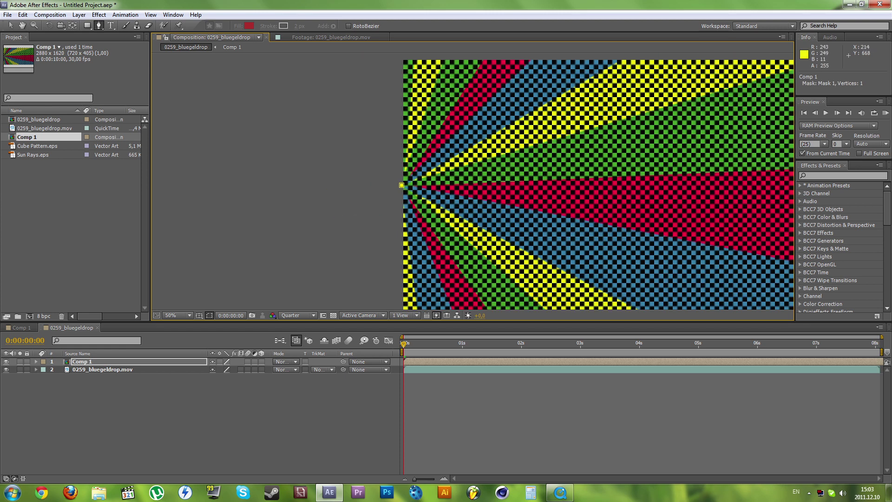
drag(474, 197, 465, 199)
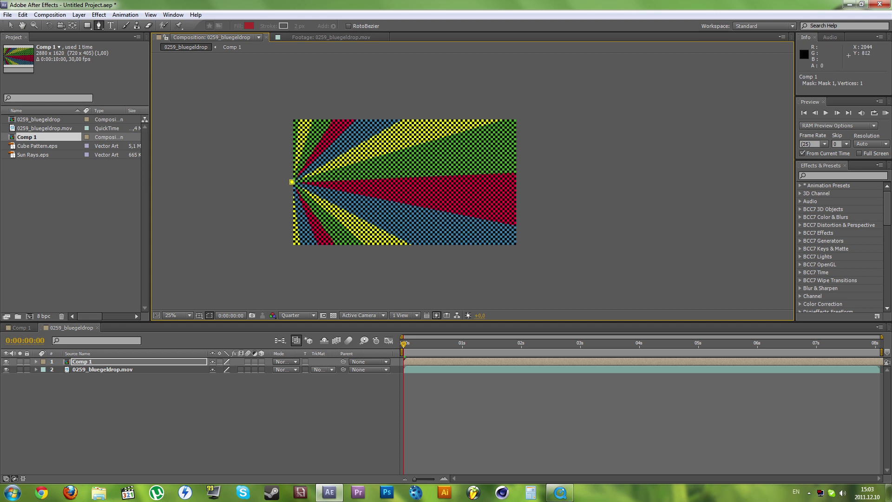
click(521, 222)
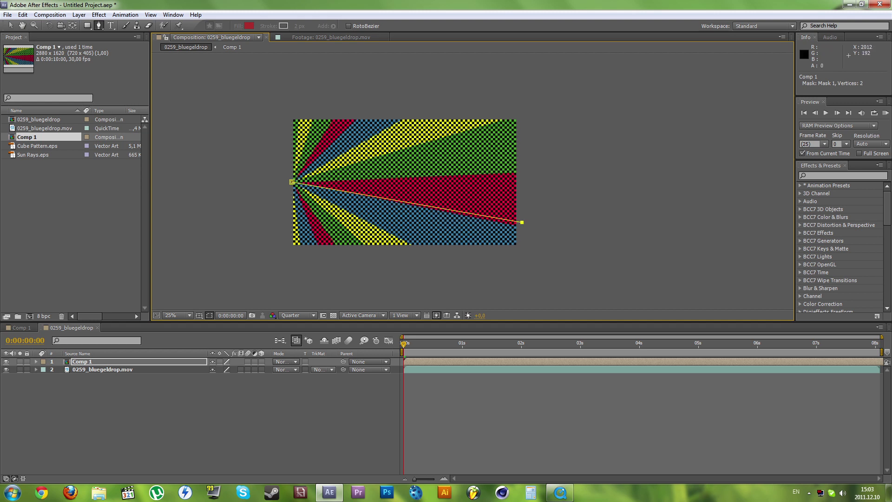
click(527, 140)
click(292, 181)
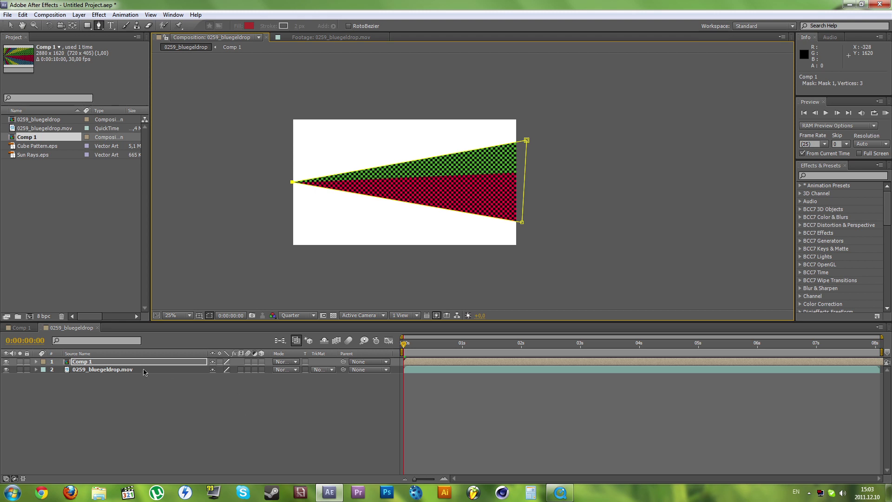
click(176, 406)
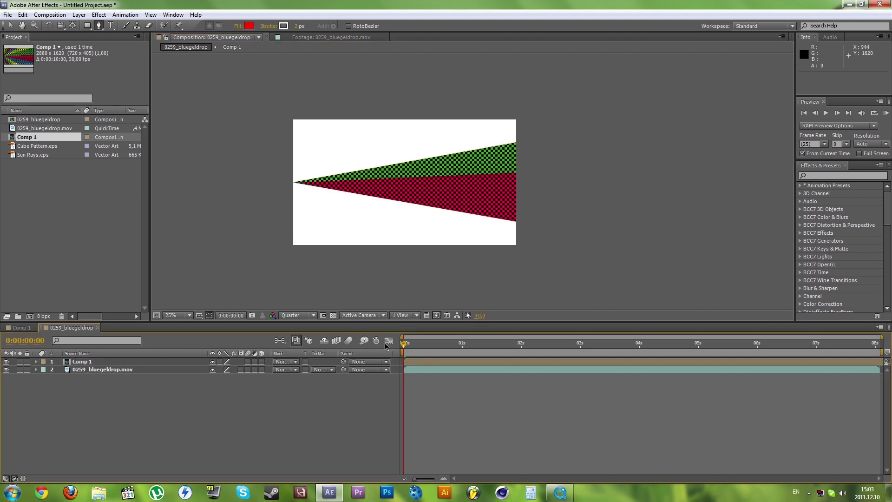
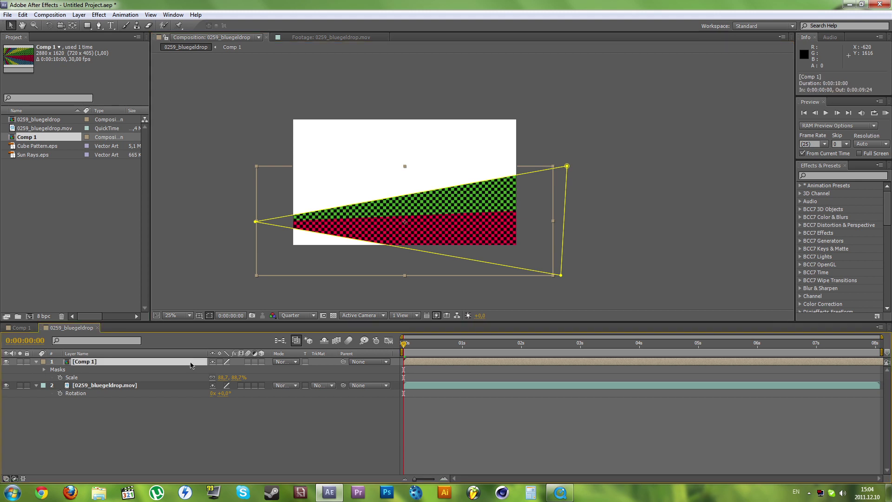
Step: Rotate the masked Comp 1 layer to 22°, shift it slightly, and scrub through the footage to check its placement below the gel drop
key(r)
drag(220, 371, 230, 370)
drag(405, 222, 405, 235)
click(481, 413)
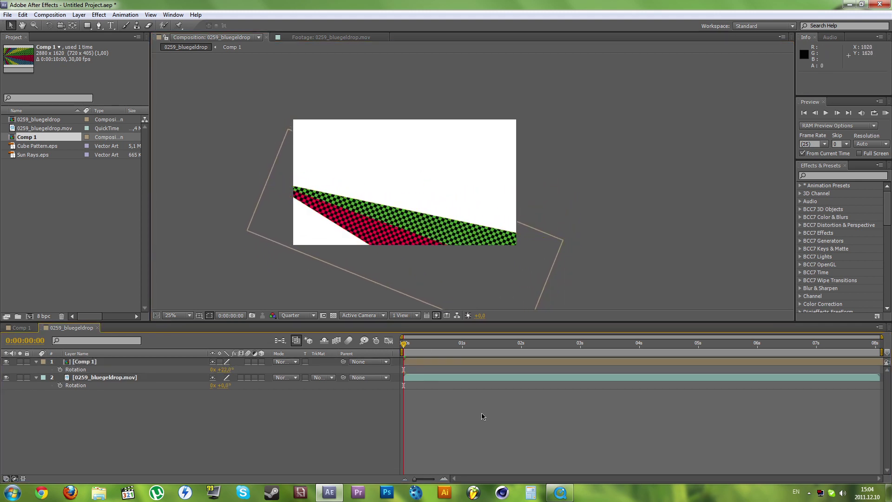
drag(423, 344, 611, 328)
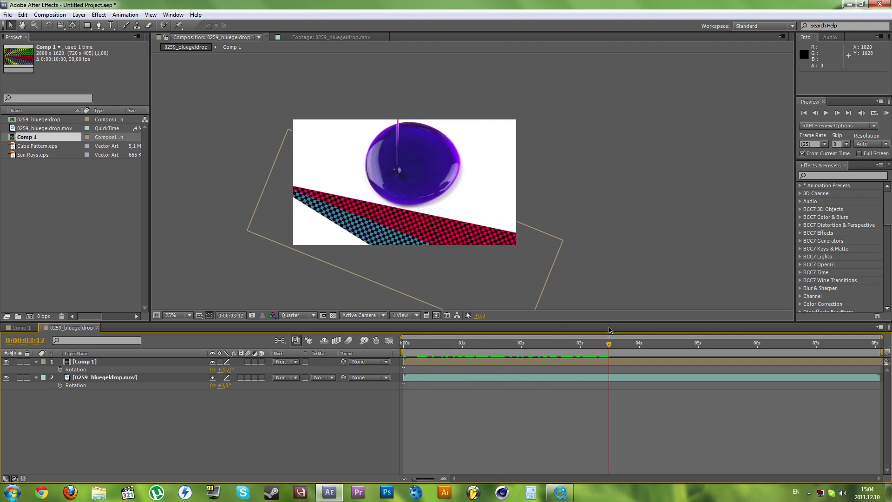
scroll(385, 223, up, 2)
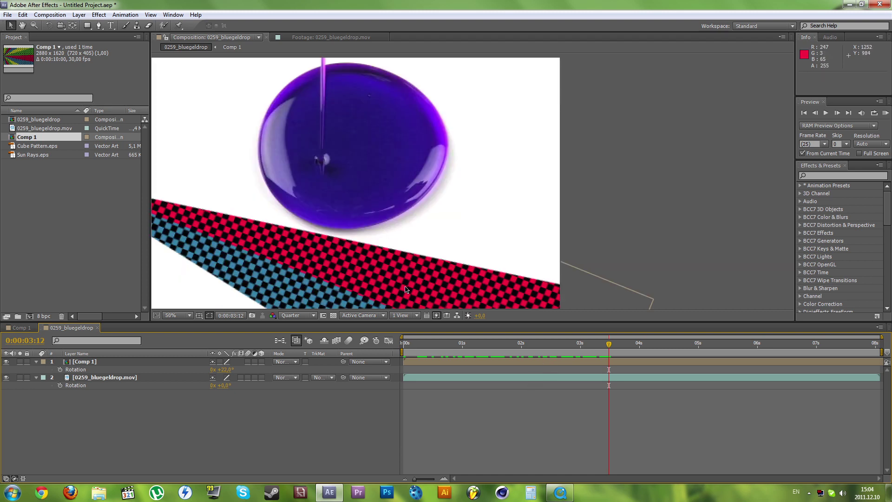
key(comma)
Step: Find the Linear Wipe transition effect and apply it to the Comp 1 layer
click(825, 180)
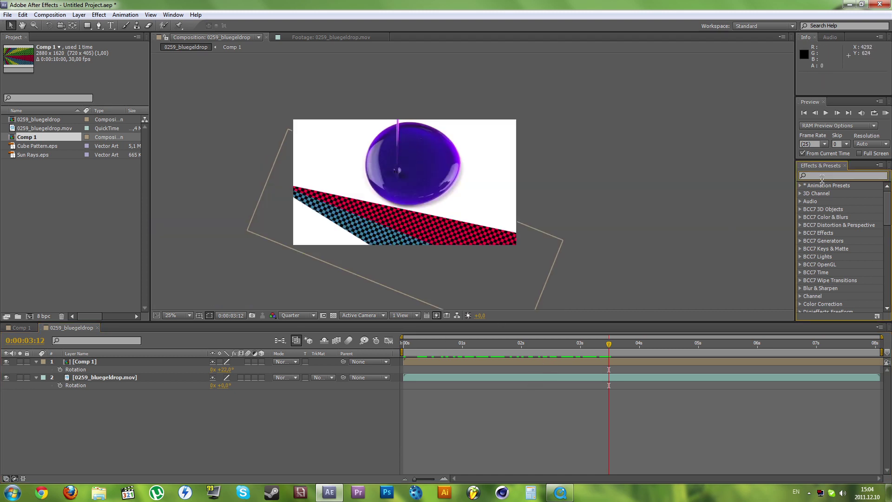
text(linear wipe)
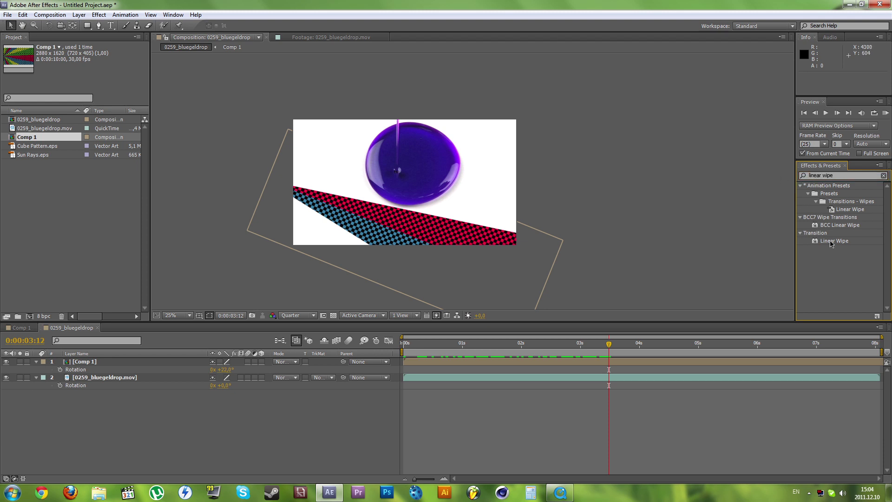
drag(831, 243, 586, 362)
scroll(336, 239, up, 2)
Step: Set a Transition Completion keyframe for Linear Wipe at 0:00:00:20 and raise its value to test the wipe direction
click(451, 344)
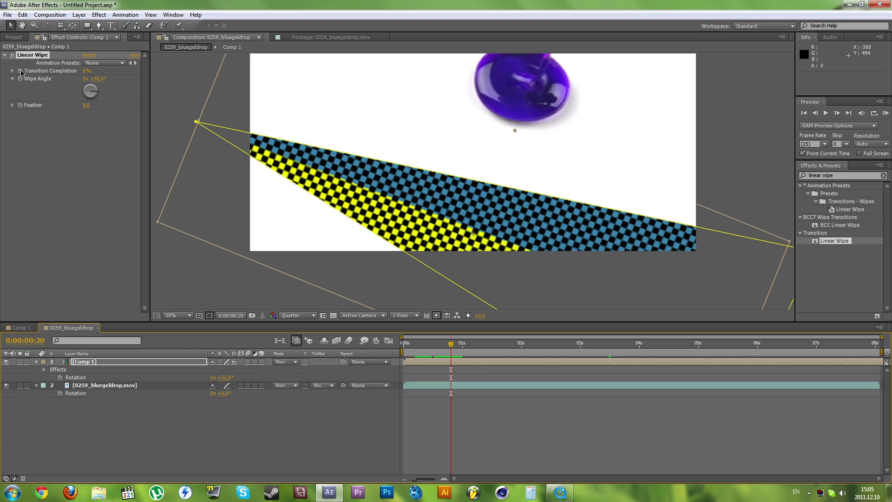
click(21, 72)
drag(84, 74, 103, 73)
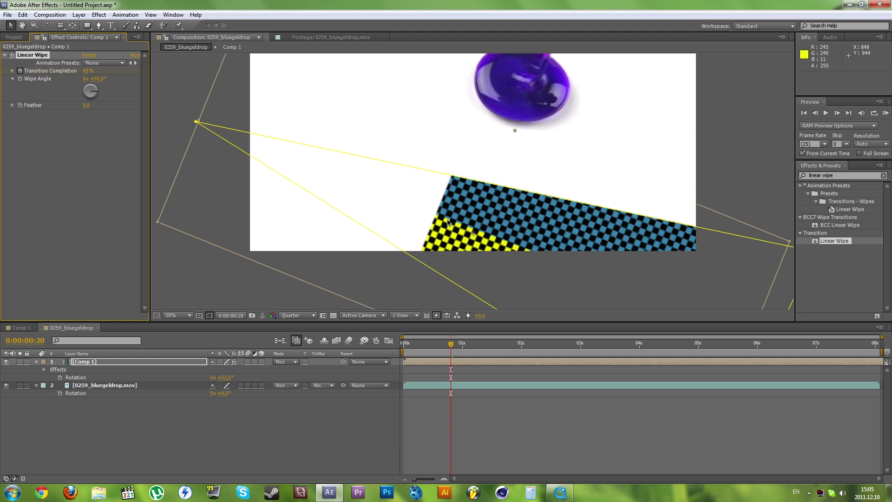
Step: Set the Linear Wipe's Wipe Angle to -90° and raise Transition Completion to 71%
click(97, 79)
text(-90)
key(Return)
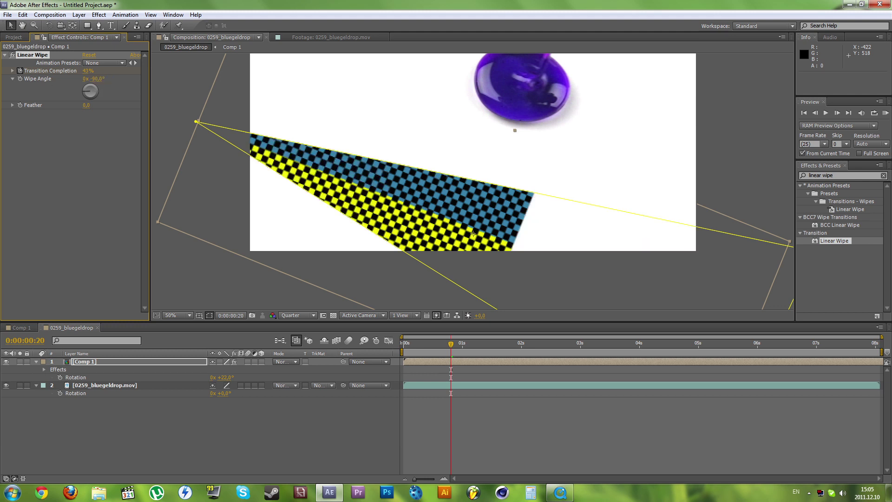
mouse_move(88, 70)
mouse_down()
mouse_move(114, 71)
mouse_move(101, 70)
mouse_up()
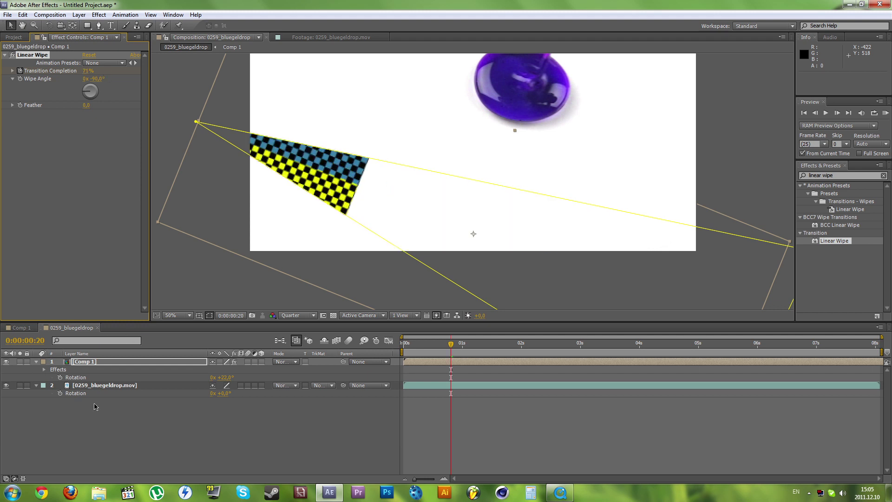
Step: Reveal Comp 1's keyframed properties and set the Transition Completion keyframe at 0:00:00:20 to 100%
click(98, 366)
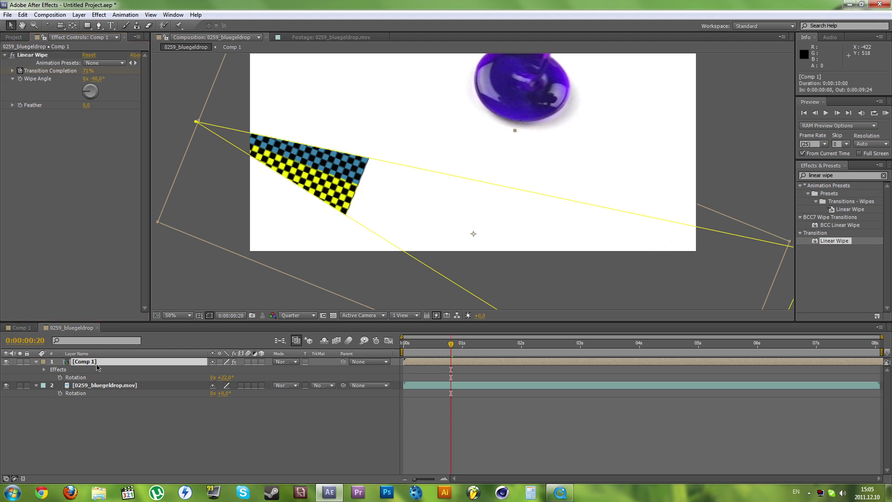
key(u)
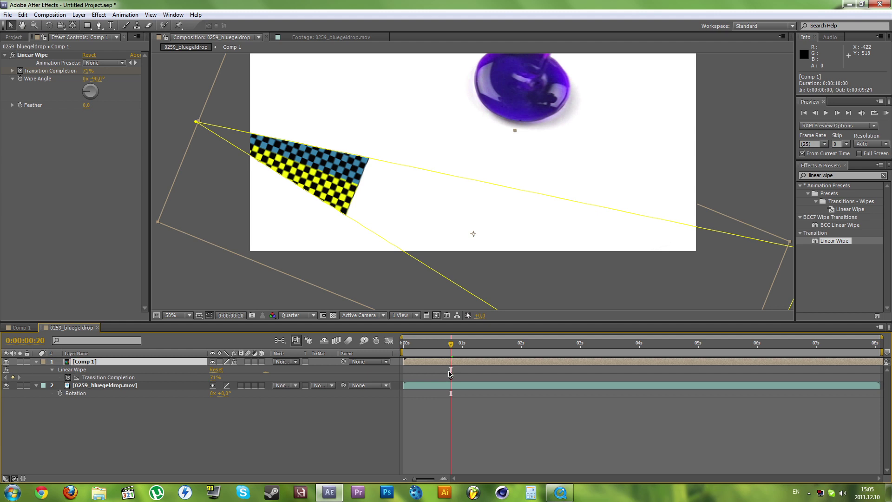
click(451, 378)
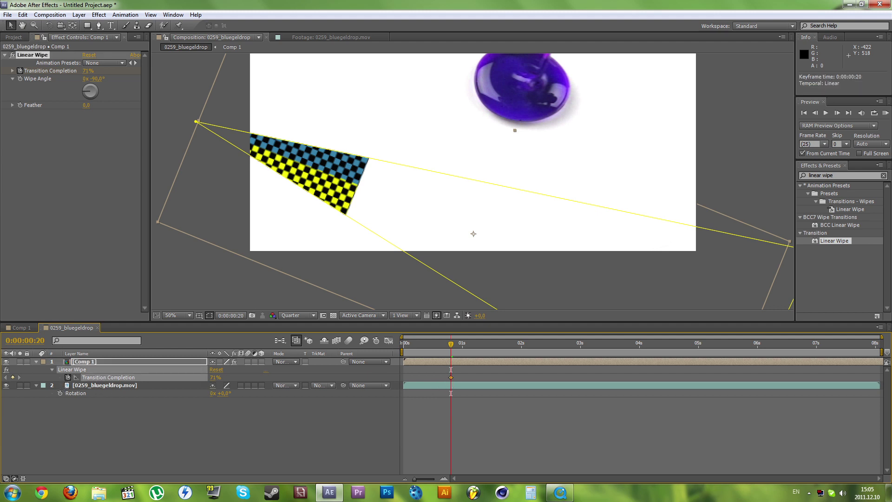
drag(216, 377, 230, 377)
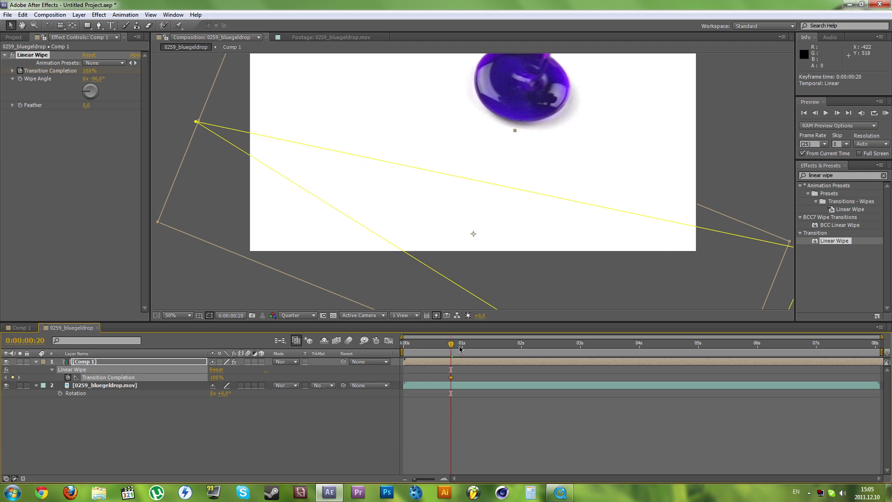
Step: Add a Transition Completion keyframe of 0% at 0:00:01:00 and scrub through the wipe to check it
drag(451, 346, 464, 346)
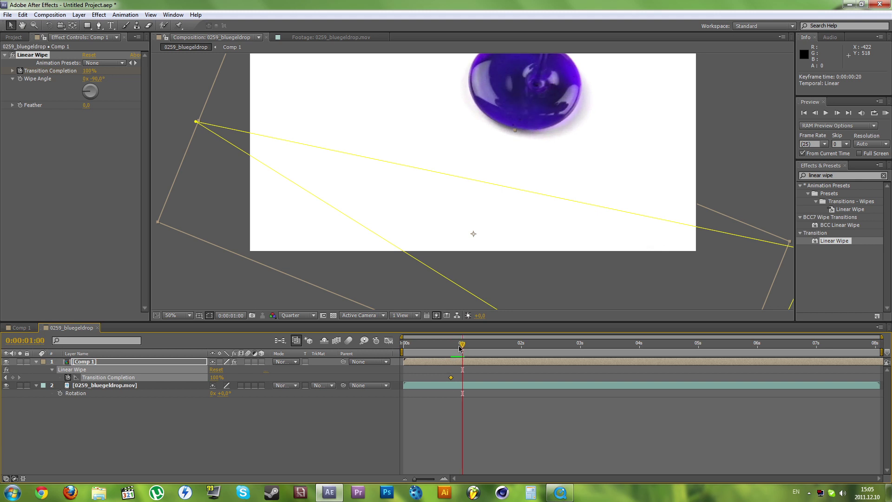
drag(213, 377, 174, 377)
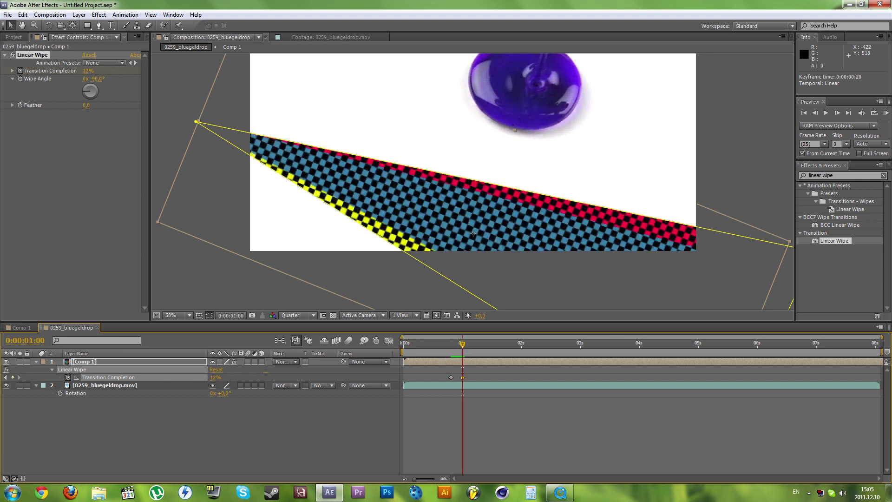
click(160, 415)
drag(438, 347, 463, 346)
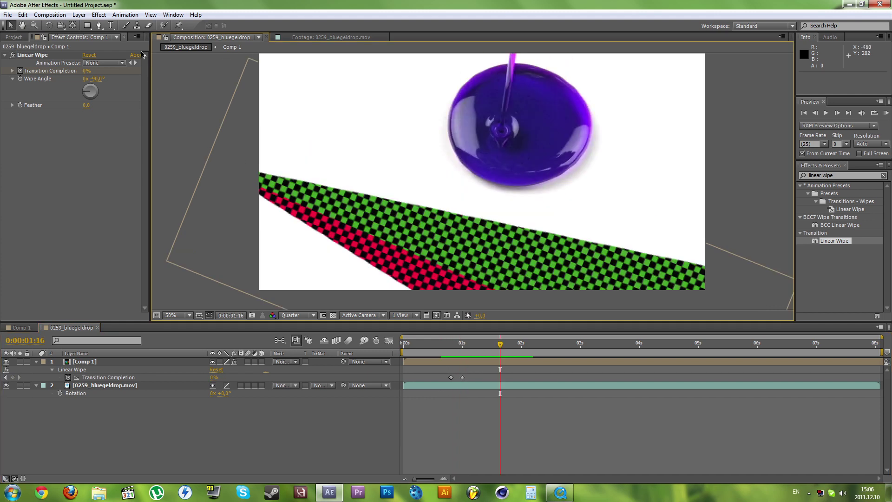
Step: Add a text layer reading UNEX DESIGNS over the composition at 0:00:01:16
click(111, 26)
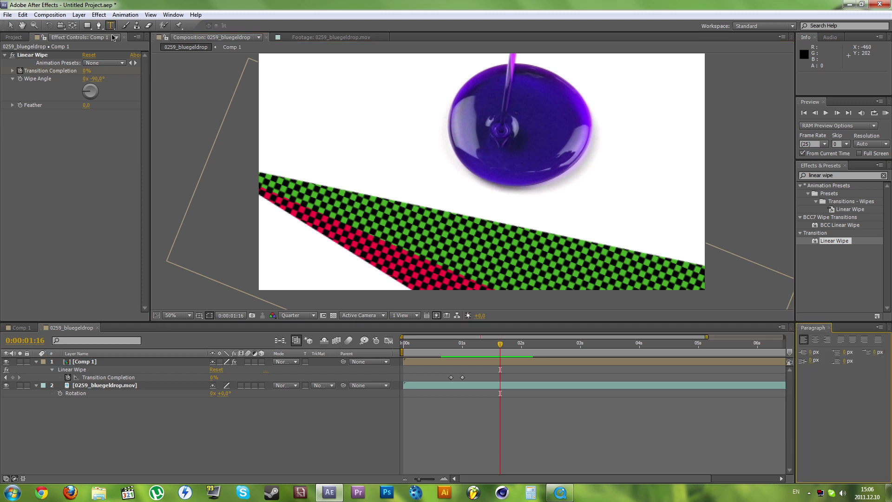
click(362, 175)
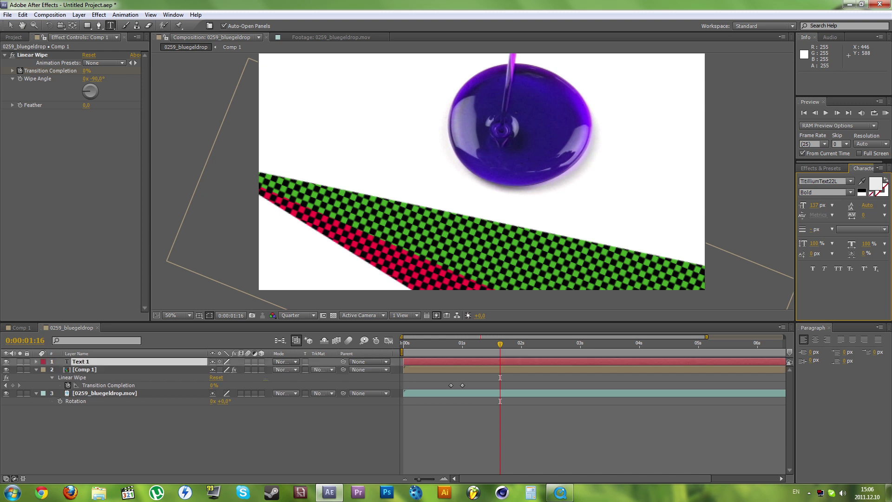
text(UNEX DESI)
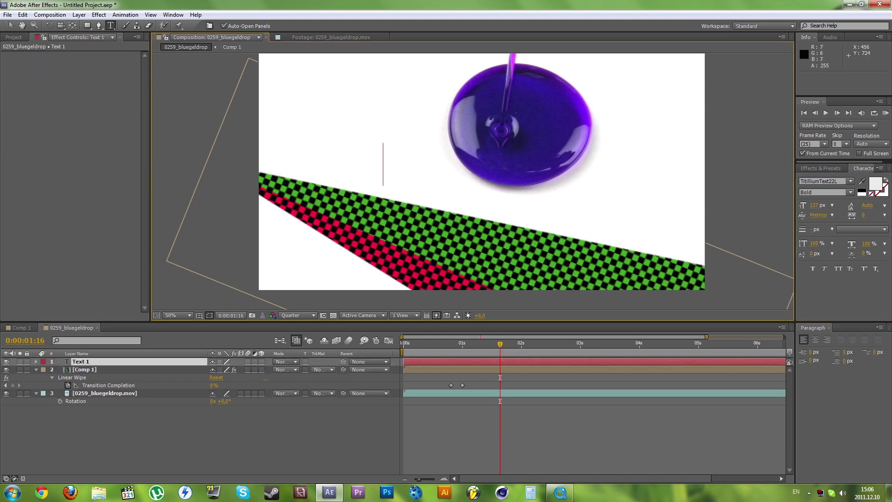
text(GNS)
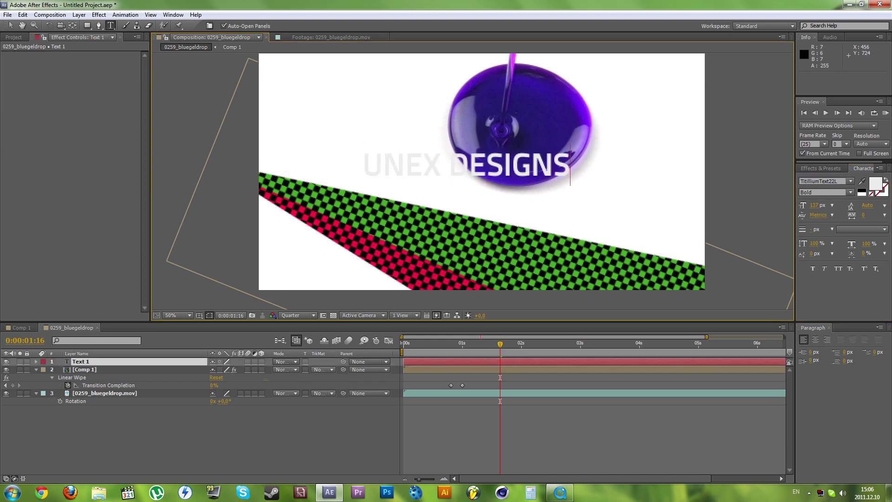
Step: Set the UNEX DESIGNS text to TitilliumText22L Regular at 150 px and move it slightly lower
key(ctrl+a)
click(816, 181)
click(821, 181)
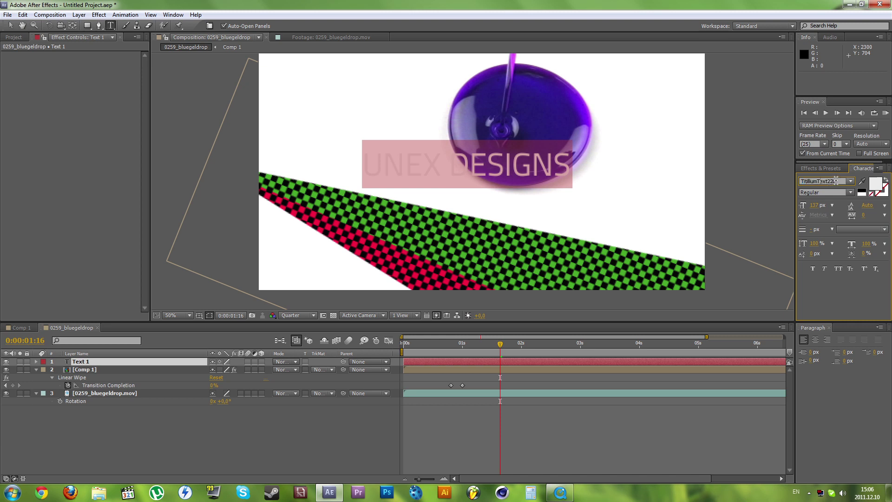
drag(836, 181, 800, 181)
key(KP_Enter)
drag(817, 205, 825, 209)
drag(555, 167, 554, 194)
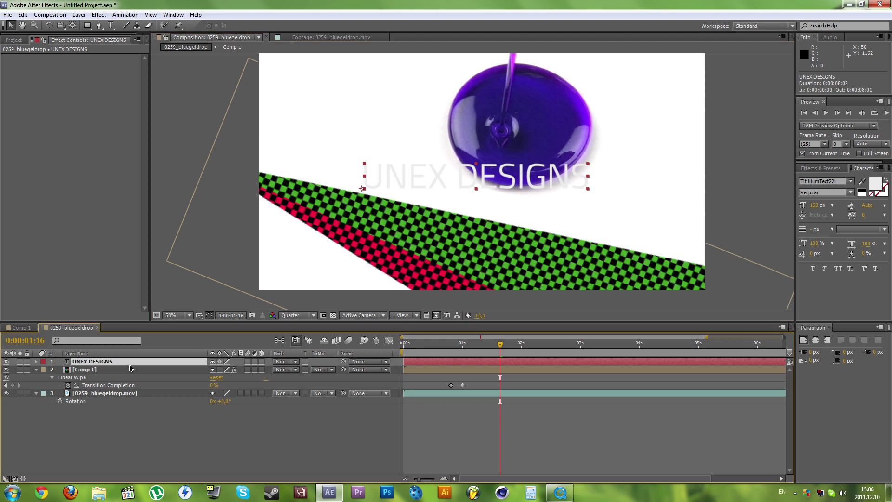
Step: Move the UNEX DESIGNS text to the ray's upper edge and rotate it to 12° so it runs parallel to that edge
key(r)
click(89, 378)
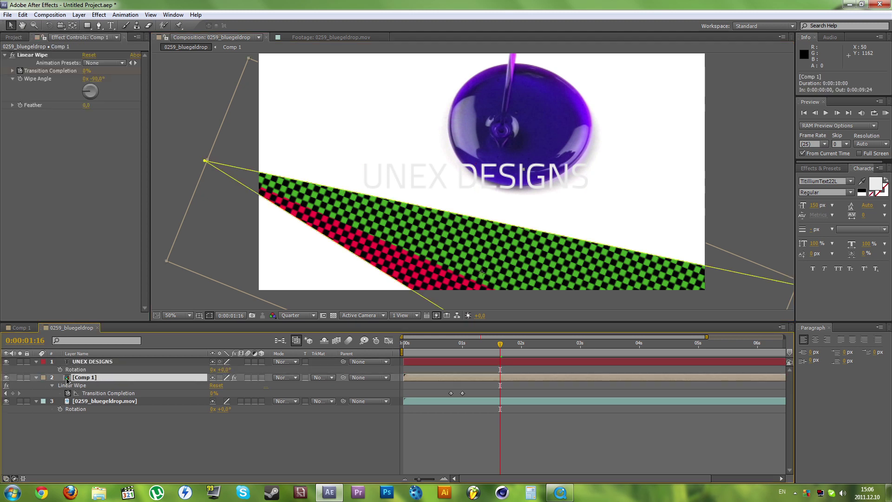
key(r)
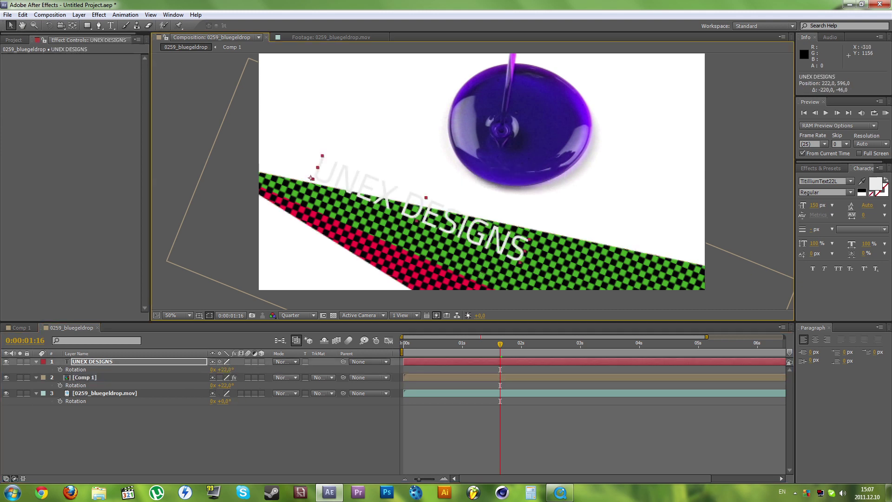
drag(225, 370, 214, 369)
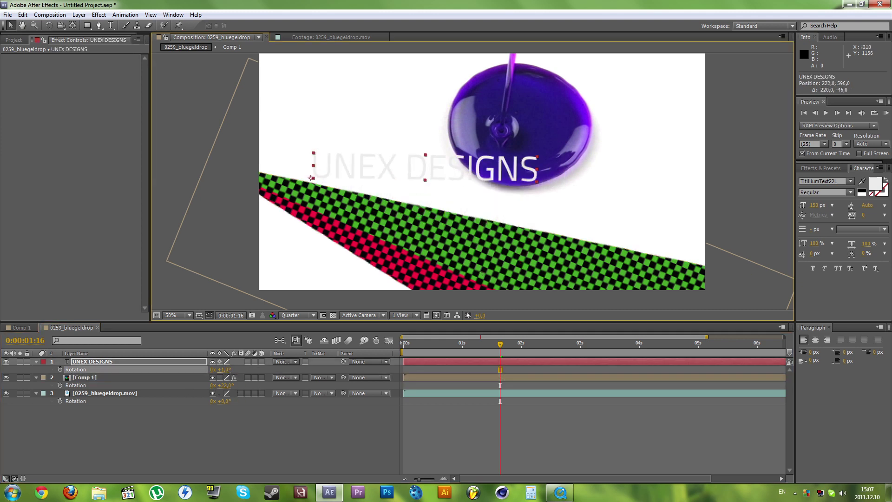
drag(214, 370, 220, 370)
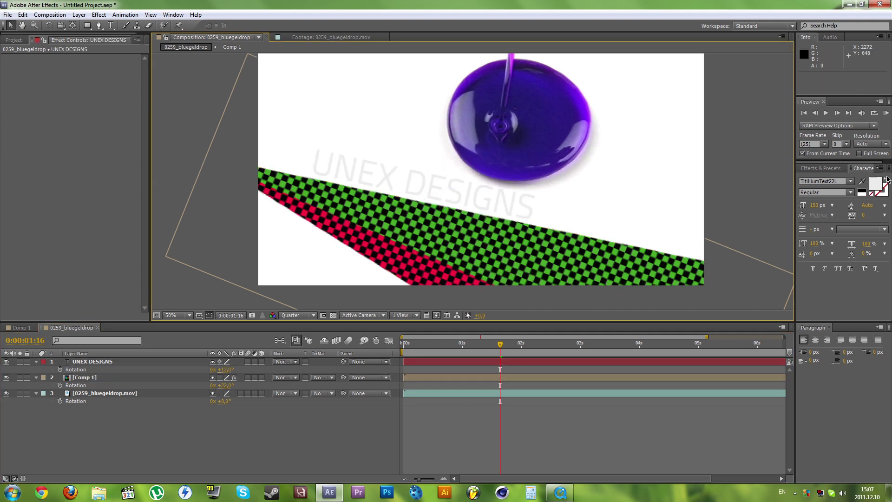
Step: Change the UNEX DESIGNS text's fill colour to near-black and set the composition preview resolution to Full
click(591, 363)
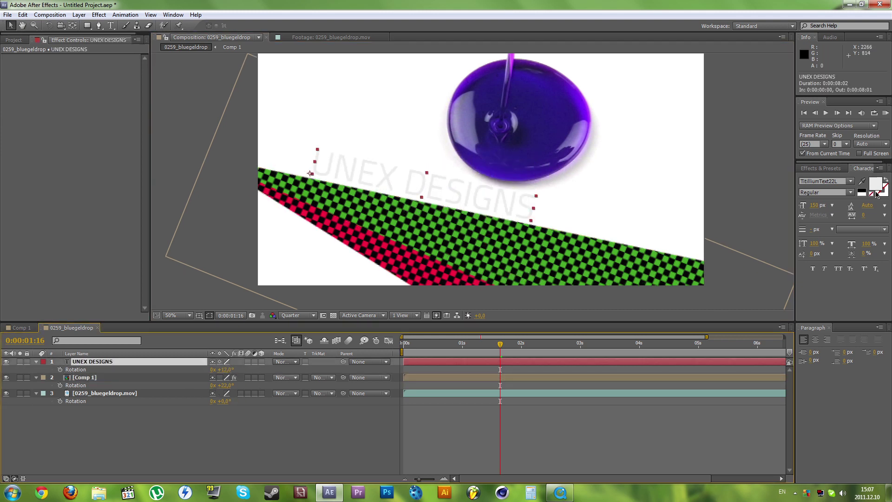
click(876, 184)
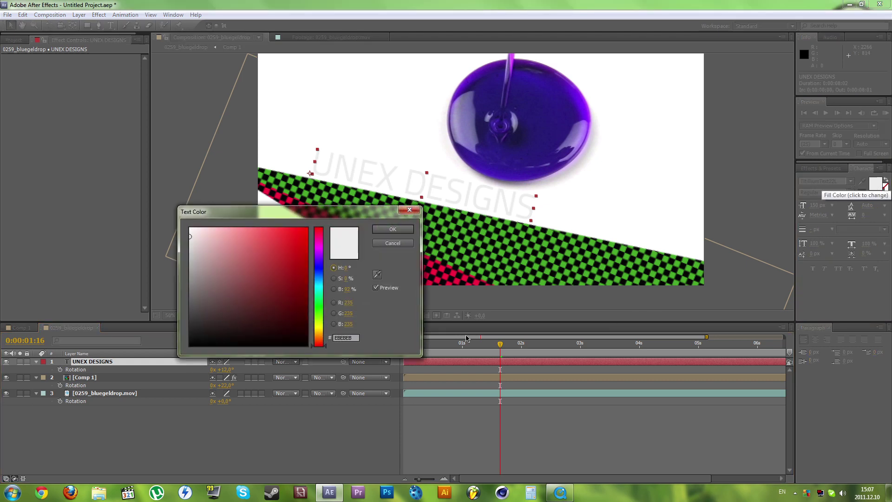
click(211, 332)
click(392, 229)
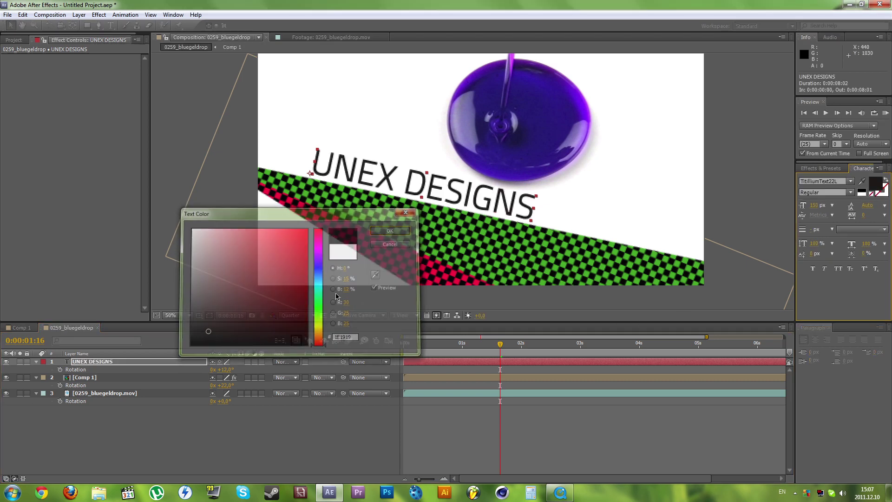
click(286, 316)
click(297, 339)
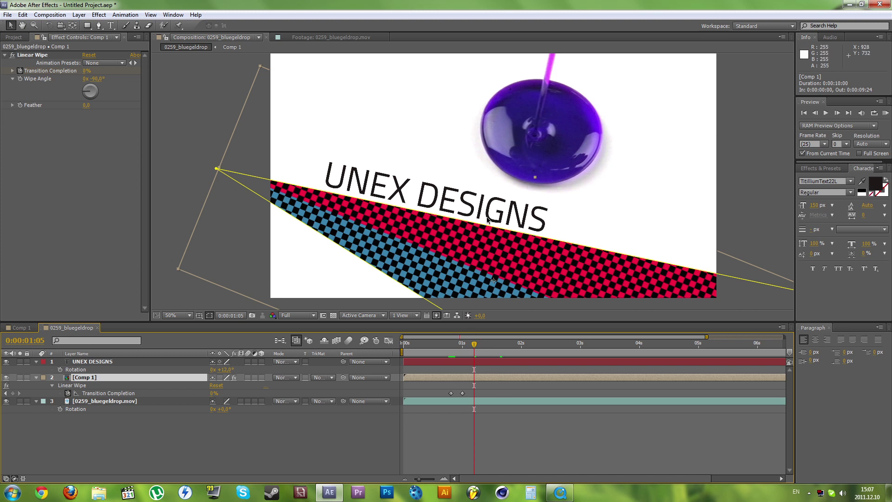
Step: Move the text down onto the checkered ray to position 192, 724 and set a Position keyframe at 0:00:01:05
click(118, 362)
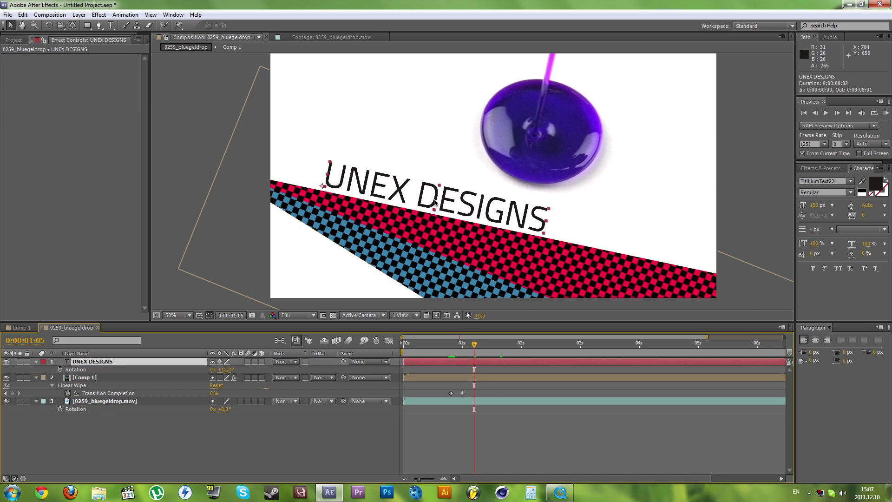
drag(435, 199, 426, 236)
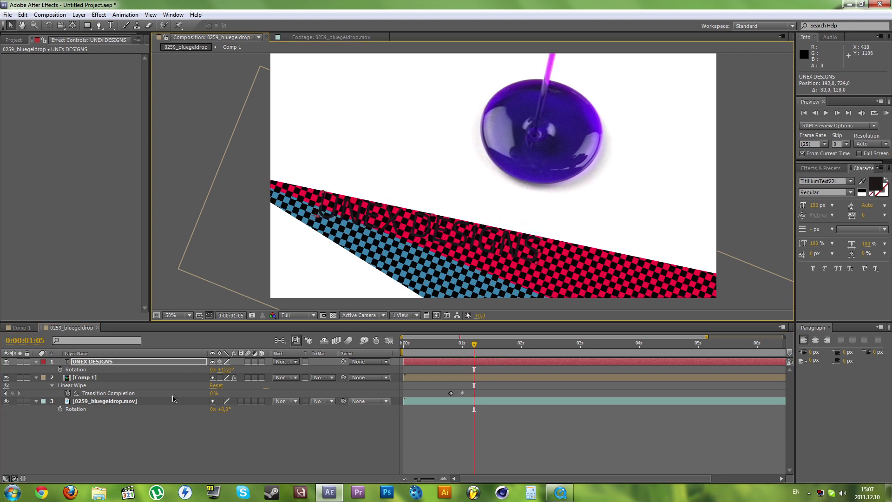
key(p)
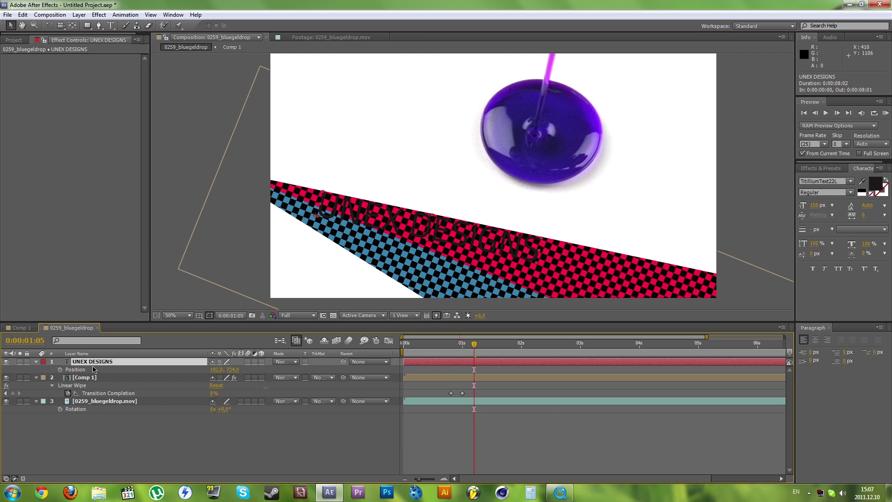
click(60, 369)
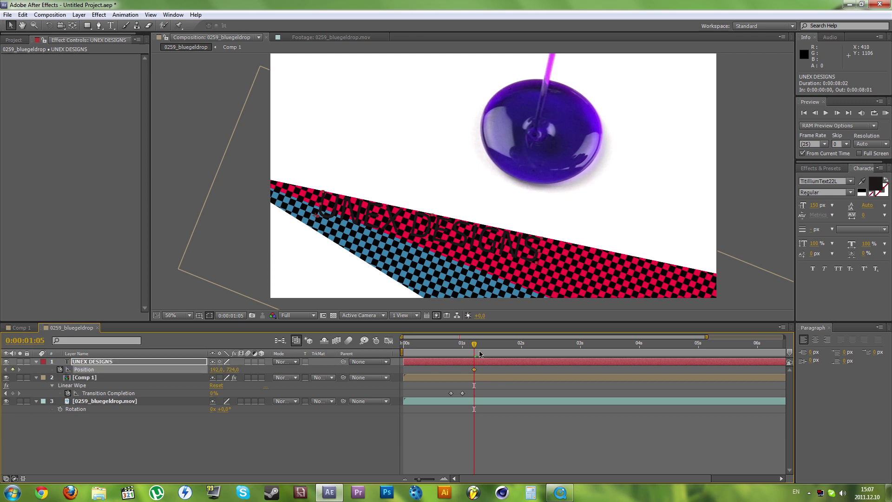
Step: At 0:00:01:10, move the text up above the ray to position 234, 598 for a second Position keyframe
drag(474, 347, 488, 348)
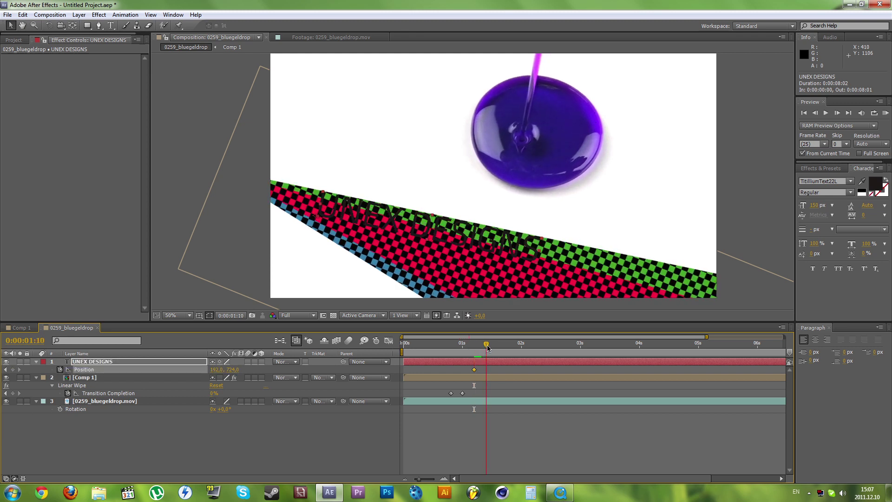
click(458, 223)
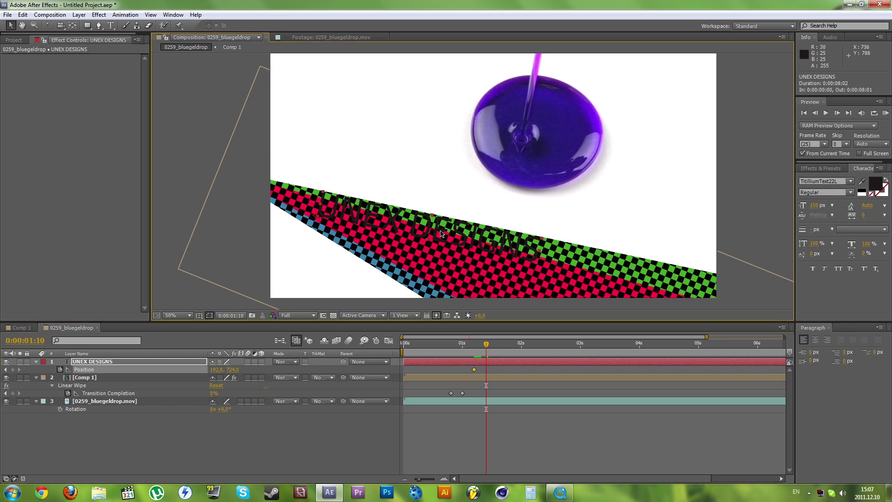
drag(447, 226, 457, 197)
Step: Inspect the overlap at 0:00:01:07 and move the UNEX DESIGNS layer below Comp 1 in the layer order
scroll(470, 214, up, 4)
scroll(471, 214, down, 4)
drag(477, 345, 477, 344)
scroll(352, 242, up, 2)
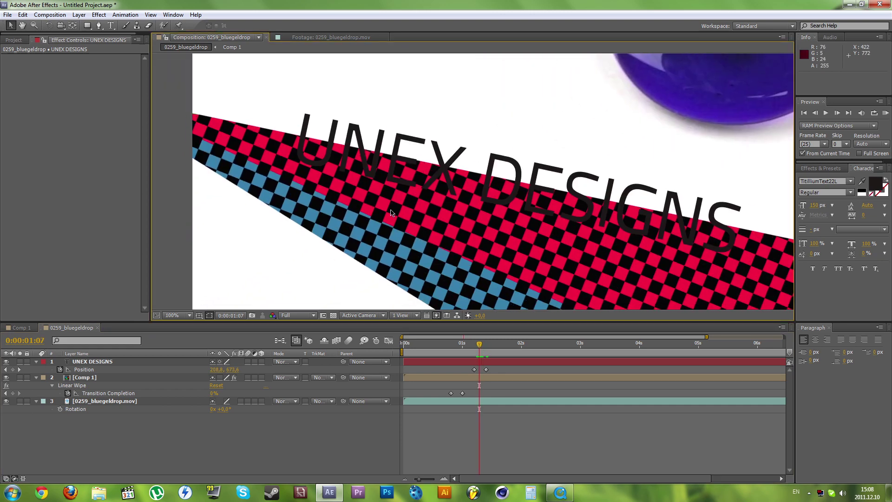
drag(104, 365, 109, 397)
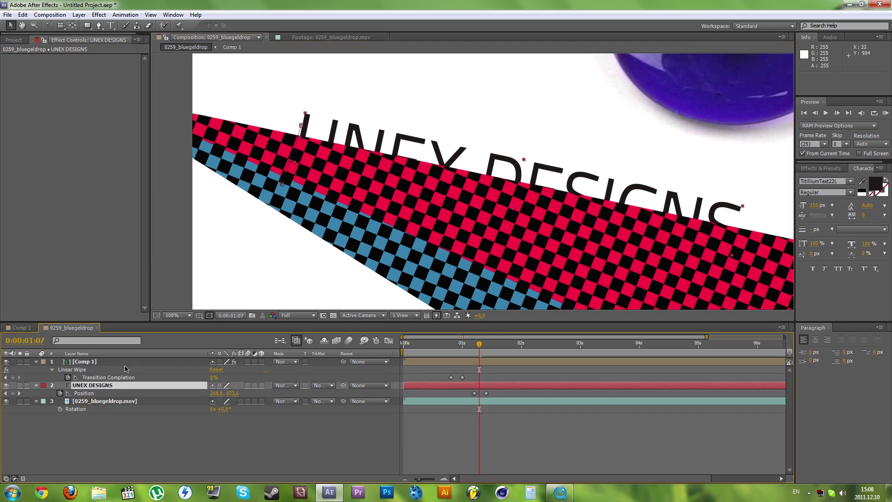
Step: Trim the UNEX DESIGNS layer to start at about 0:00:01:00 and scrub through the text reveal to check it
mouse_move(469, 346)
mouse_down()
mouse_move(448, 346)
mouse_move(462, 346)
mouse_up()
drag(404, 385, 465, 385)
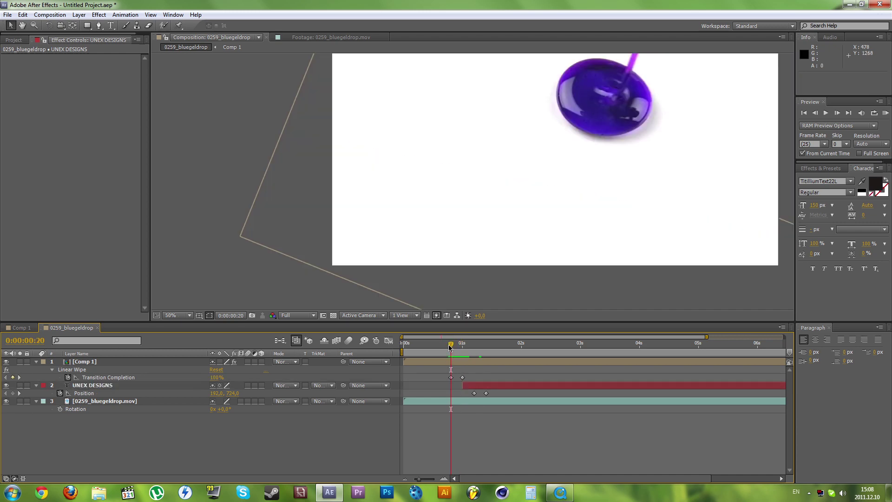
drag(451, 345, 485, 345)
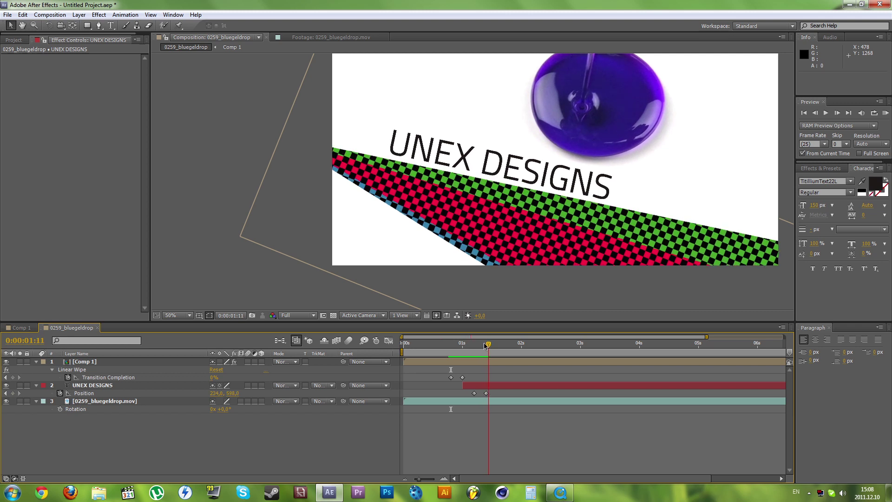
Step: Apply easing to both Position keyframes of the UNEX DESIGNS layer and scrub through the eased movement
drag(498, 392, 408, 394)
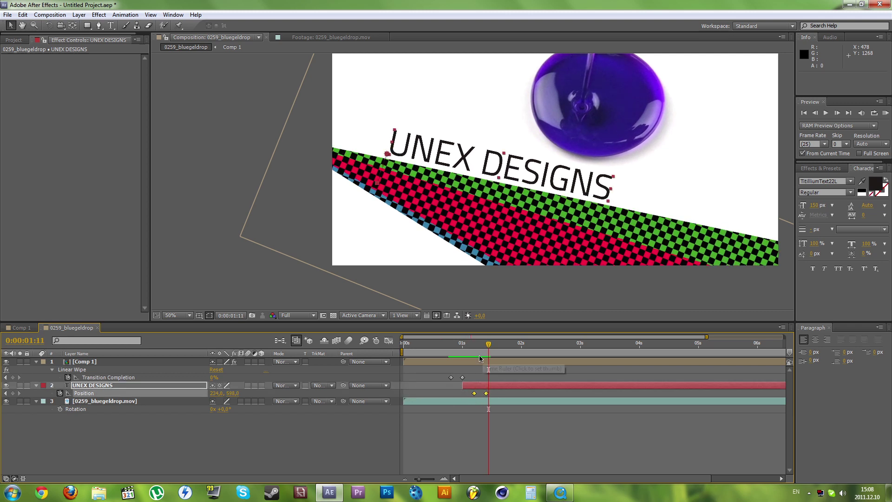
drag(467, 344, 486, 345)
click(479, 429)
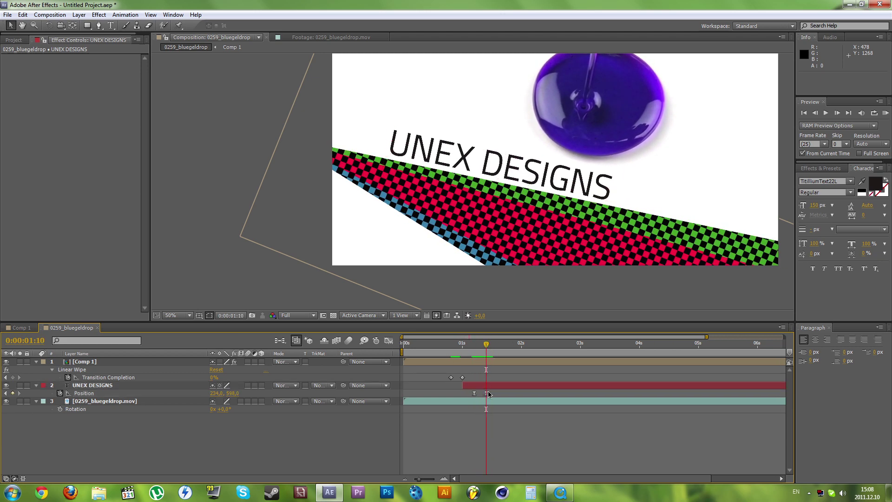
Step: Move the text's second Position keyframe to 0:00:02:00 and check the slower rise and its alignment with the ray
drag(486, 394, 521, 393)
key(j)
drag(489, 347, 526, 349)
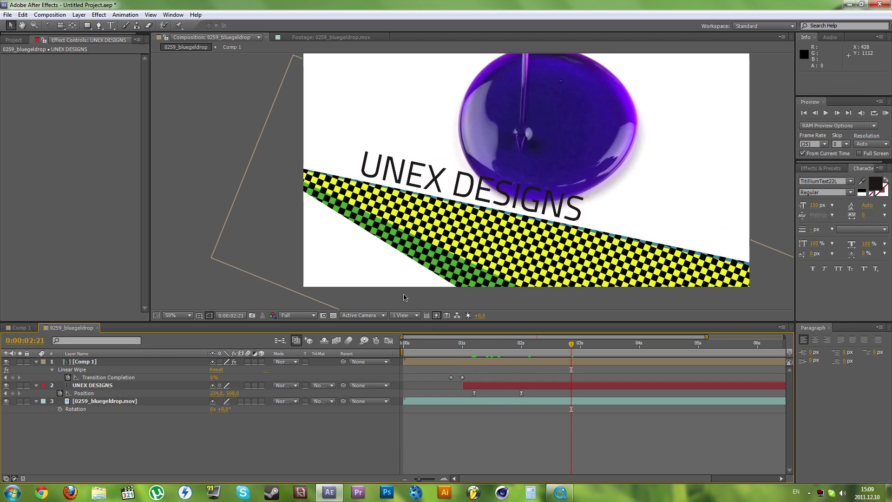
key(period)
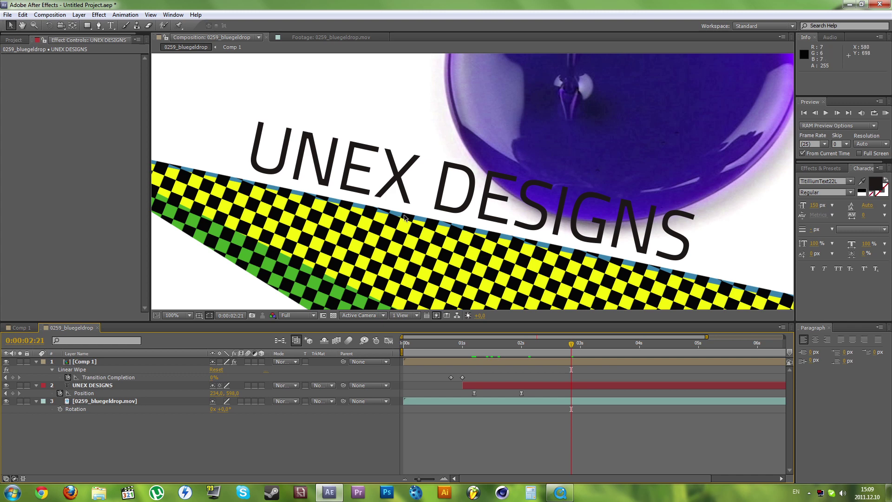
key(comma)
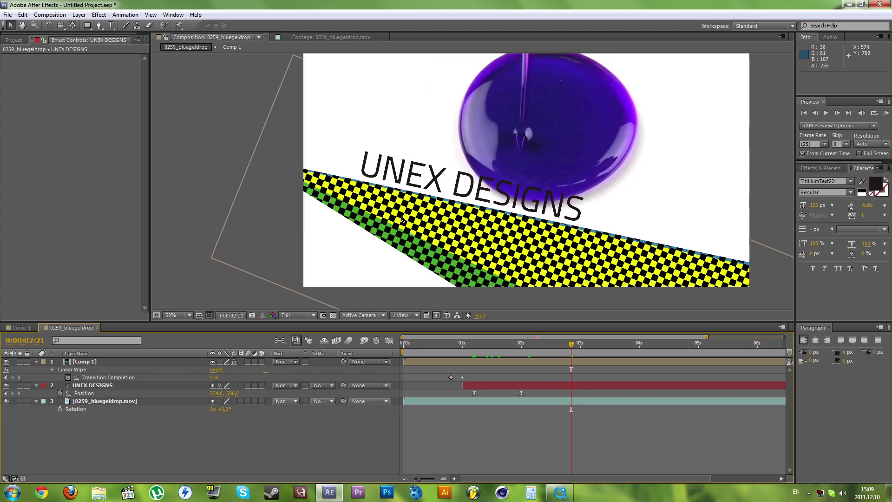